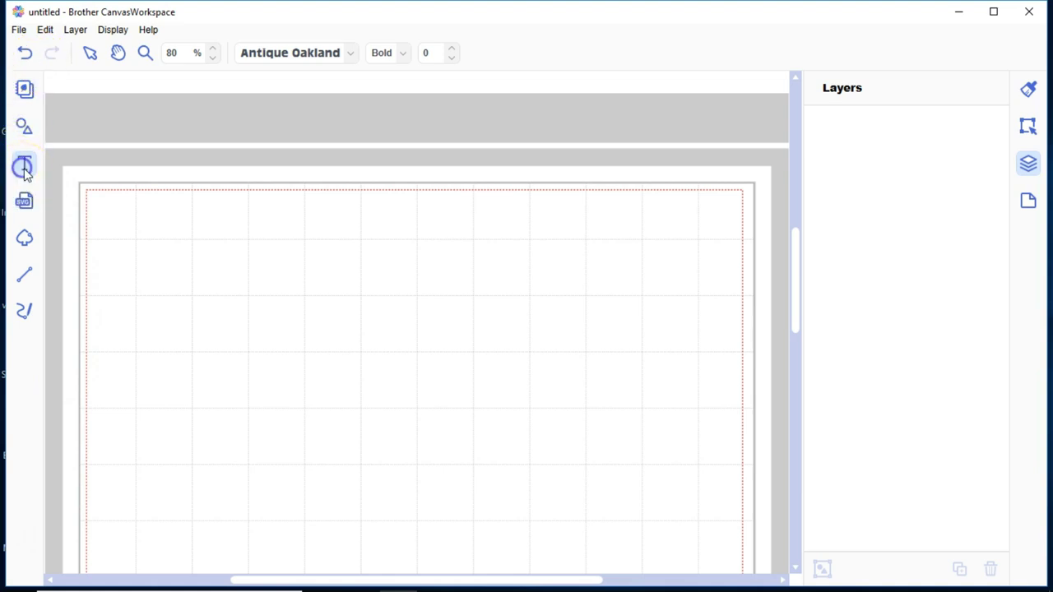
Step: Add the text "Papered Chef" near the upper part of the mat
left_click(178, 235)
type("Pa")
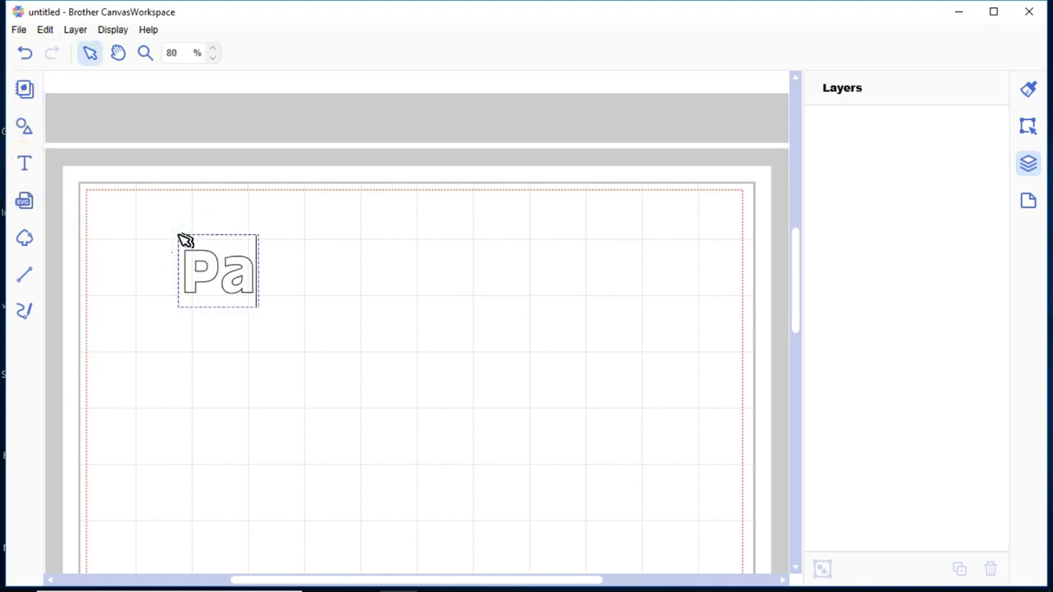
type("pered Chef")
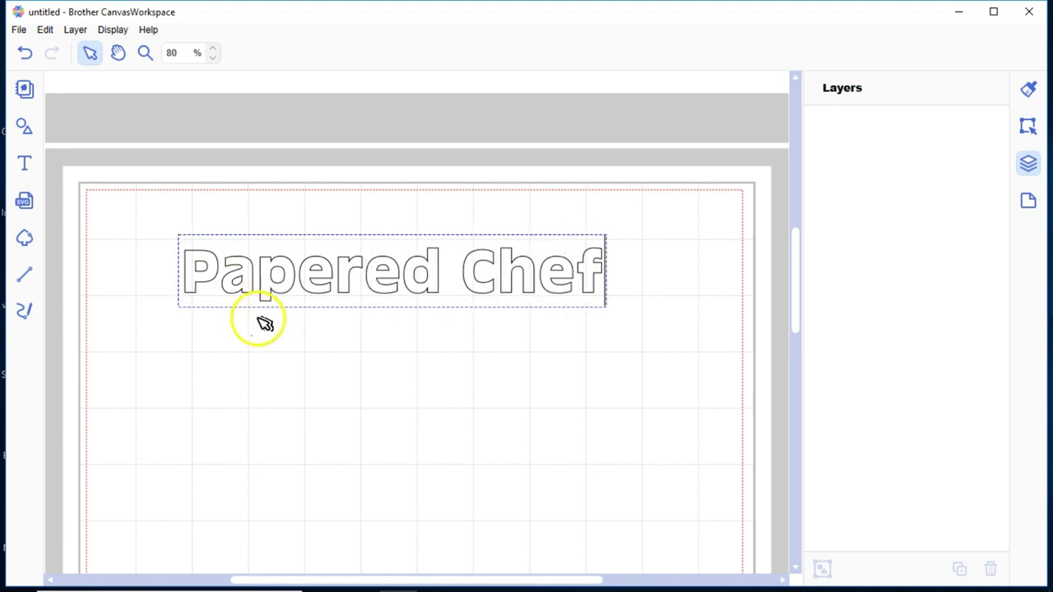
left_click(664, 344)
Step: Change the text's font to the ornate script font listed between MingLiU-ExtB and Mistral
left_click(559, 279)
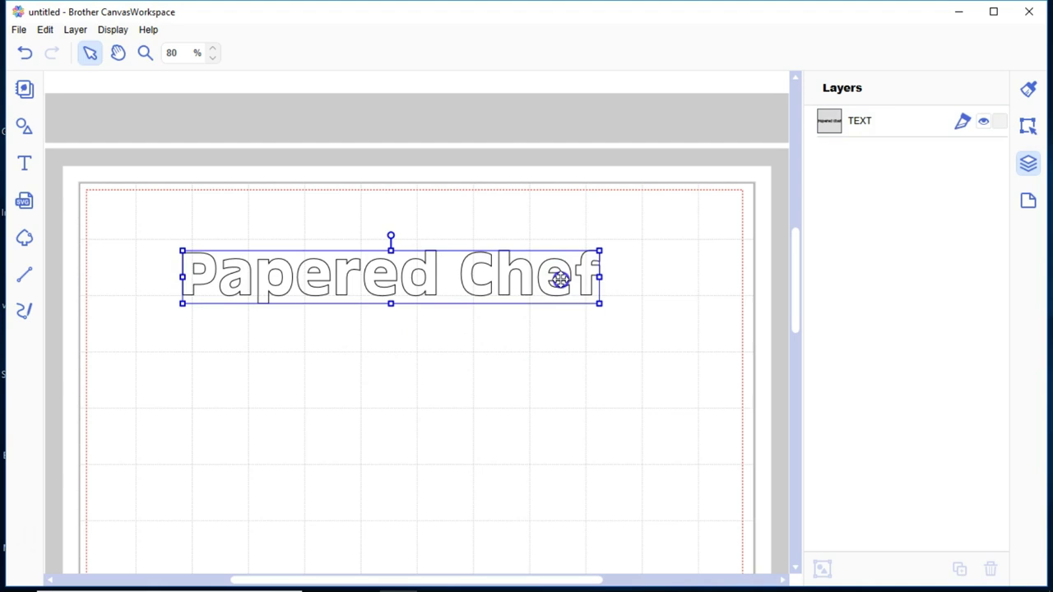
left_click(586, 56)
left_click(589, 57)
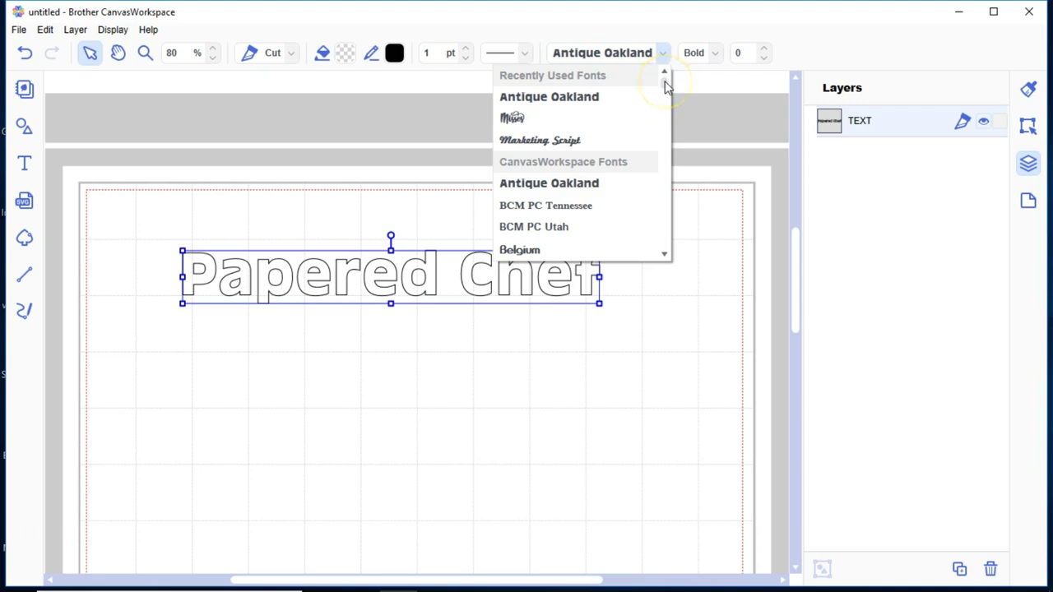
left_click_drag(664, 89, 655, 115)
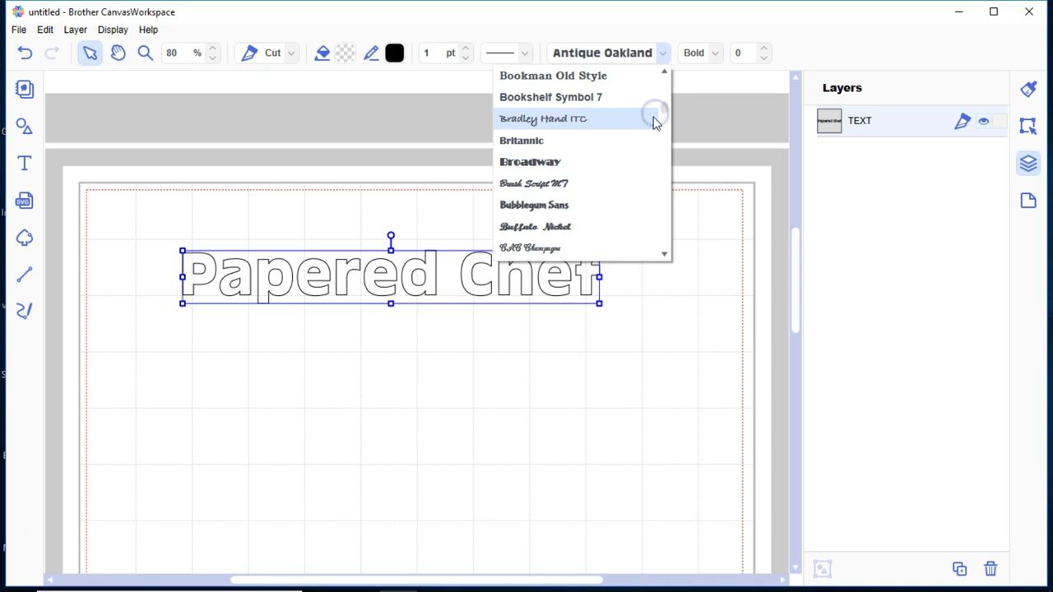
left_click(669, 113)
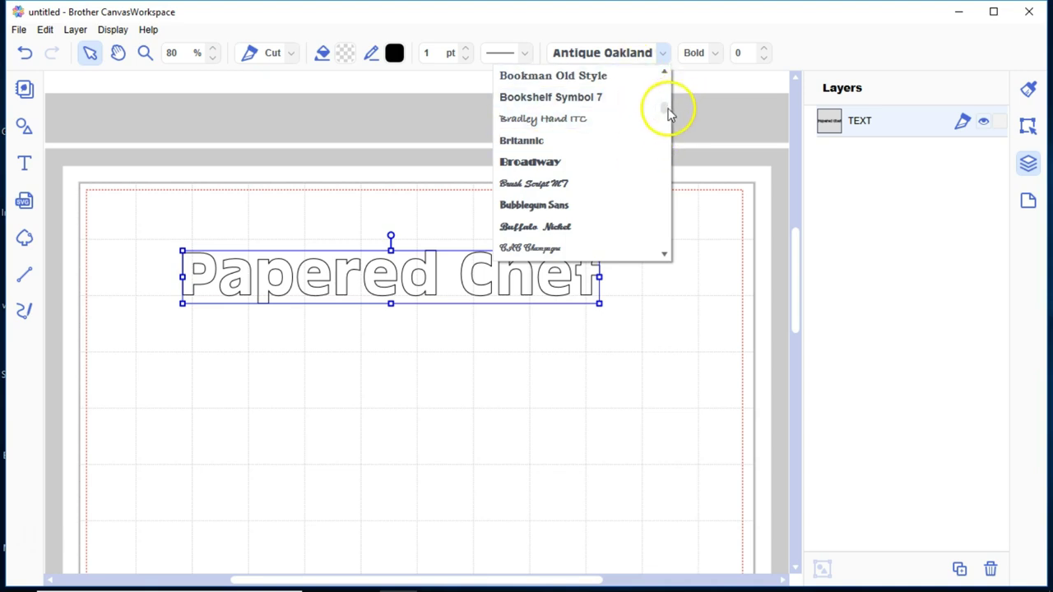
left_click(667, 123)
left_click_drag(667, 122, 666, 178)
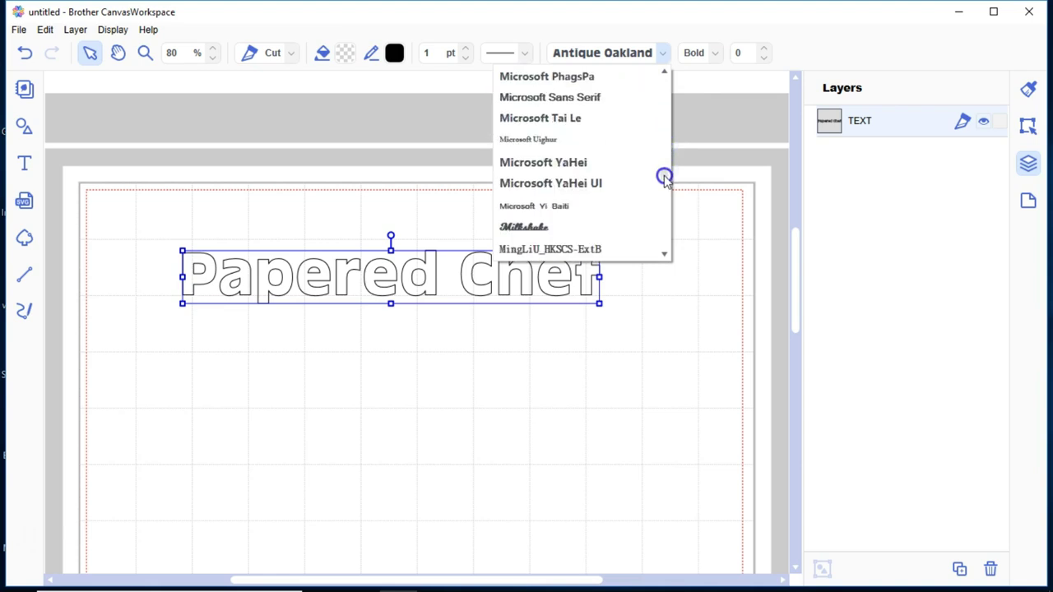
scroll(638, 163, "up", 1)
scroll(637, 163, "up", 1)
scroll(642, 176, "down", 3)
scroll(643, 186, "down", 1)
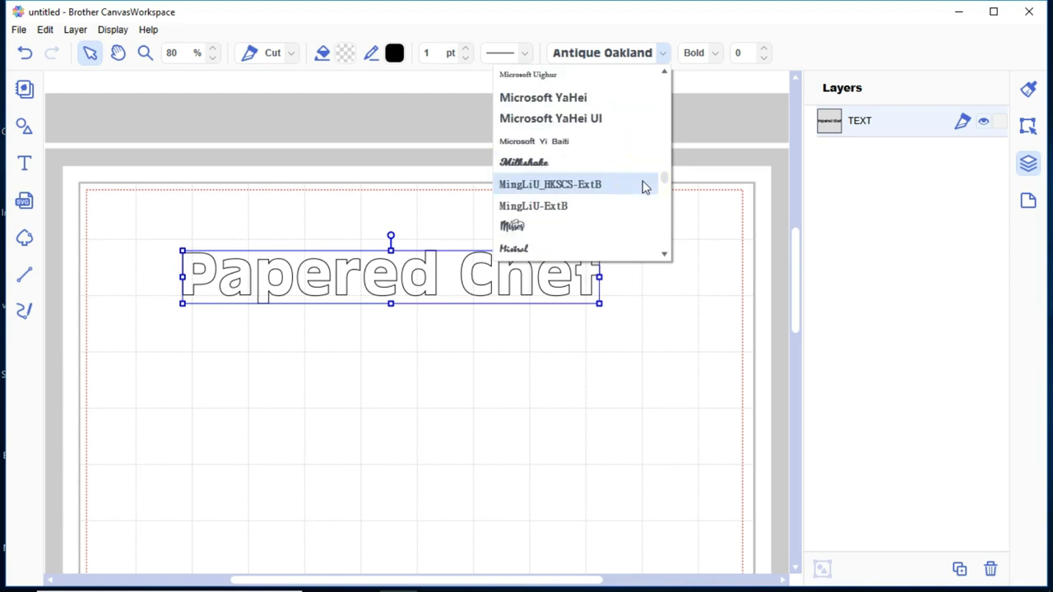
left_click(576, 236)
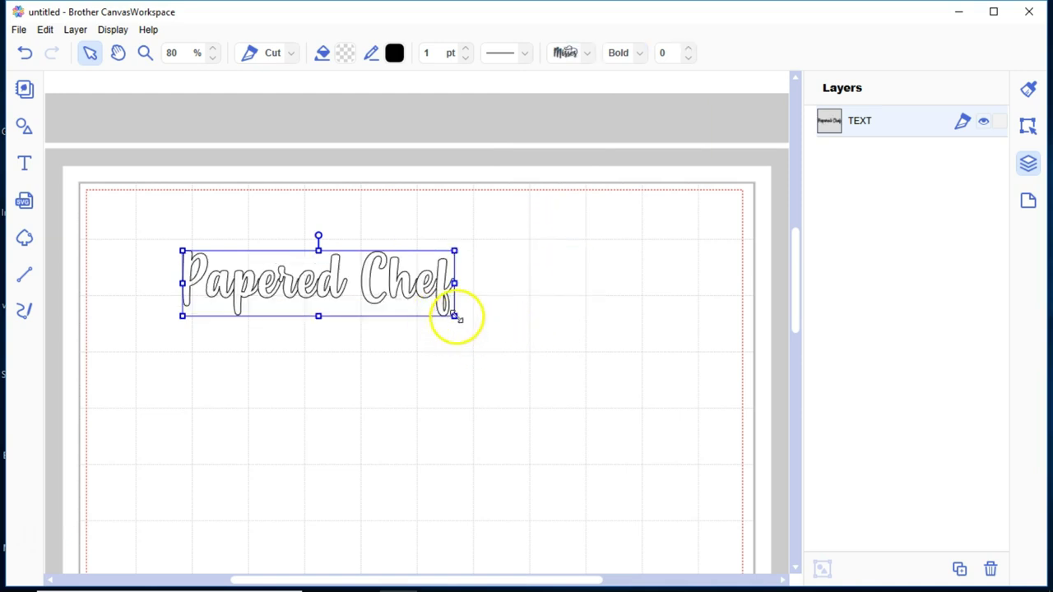
Step: Enlarge the "Papered Chef" text to span the mat's cutting width and place it along the upper edge
left_click_drag(457, 316, 740, 549)
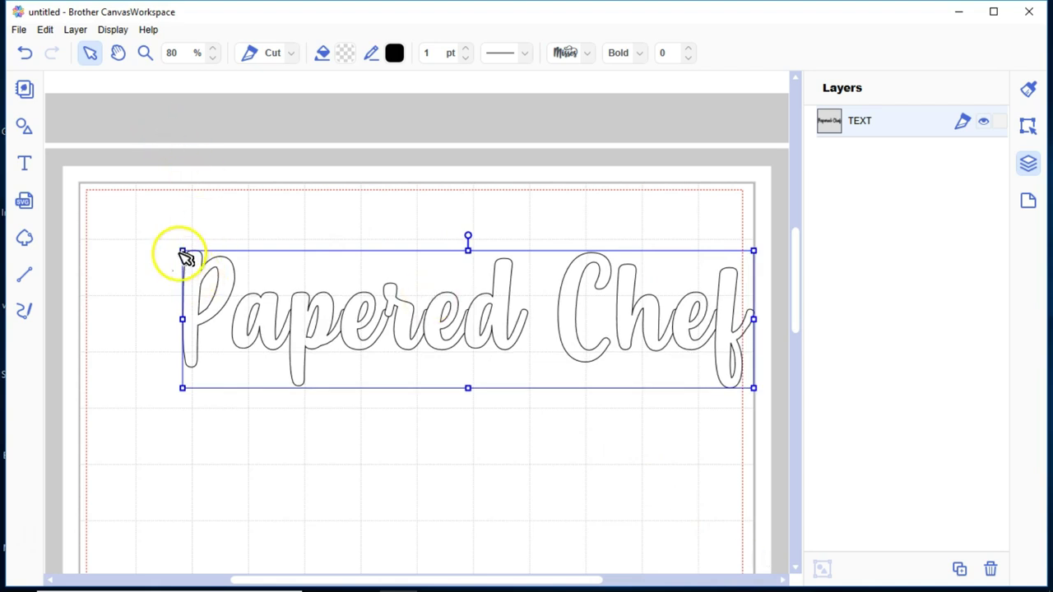
left_click_drag(182, 251, 95, 195)
left_click_drag(370, 321, 361, 282)
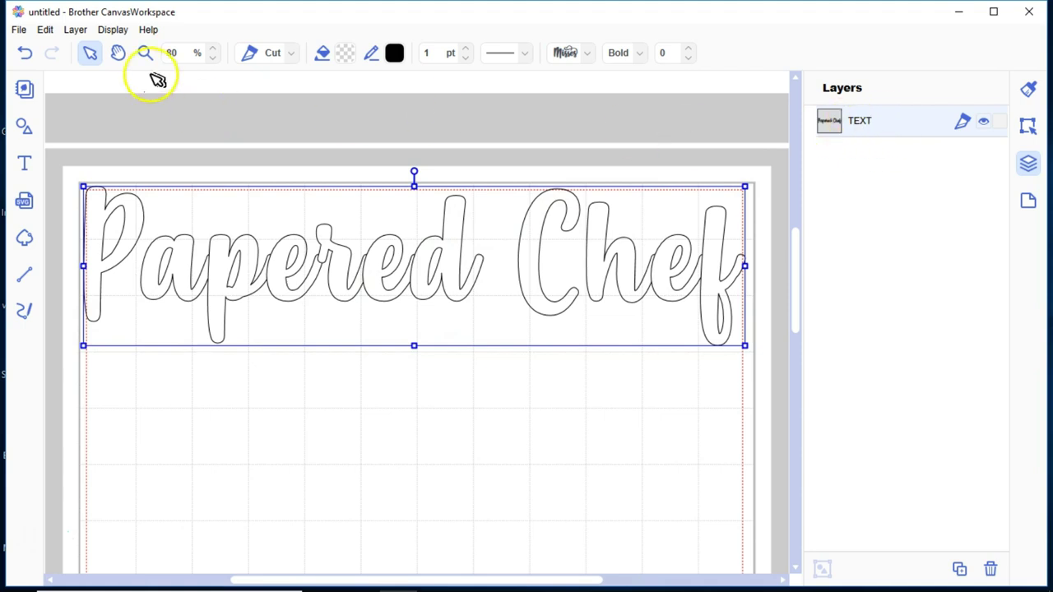
Step: Apply Remove Overlap to the "Papered Chef" text, accepting its conversion to a shape
left_click(45, 31)
left_click(106, 248)
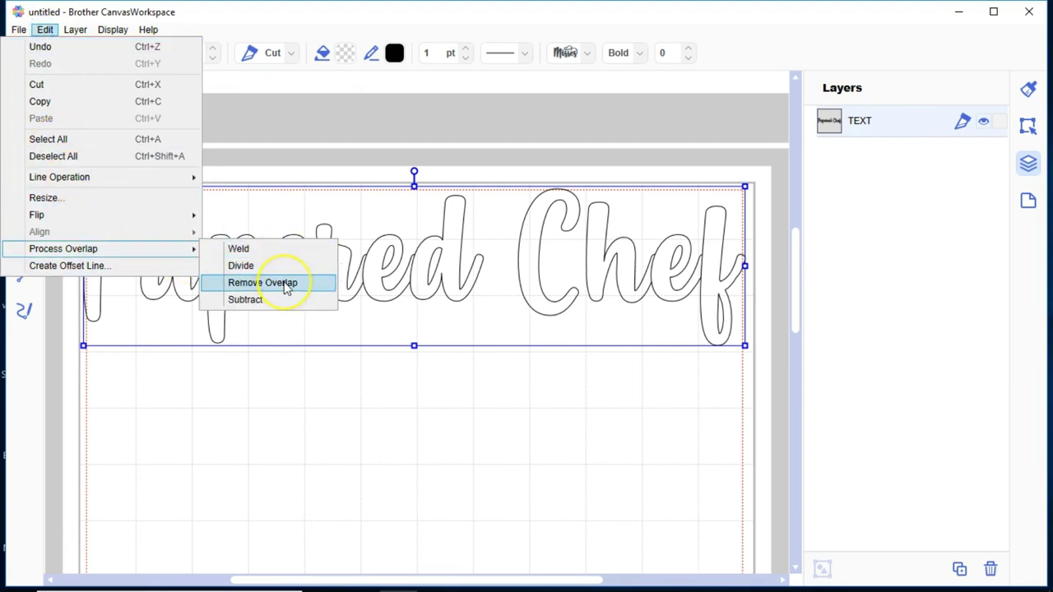
left_click(285, 283)
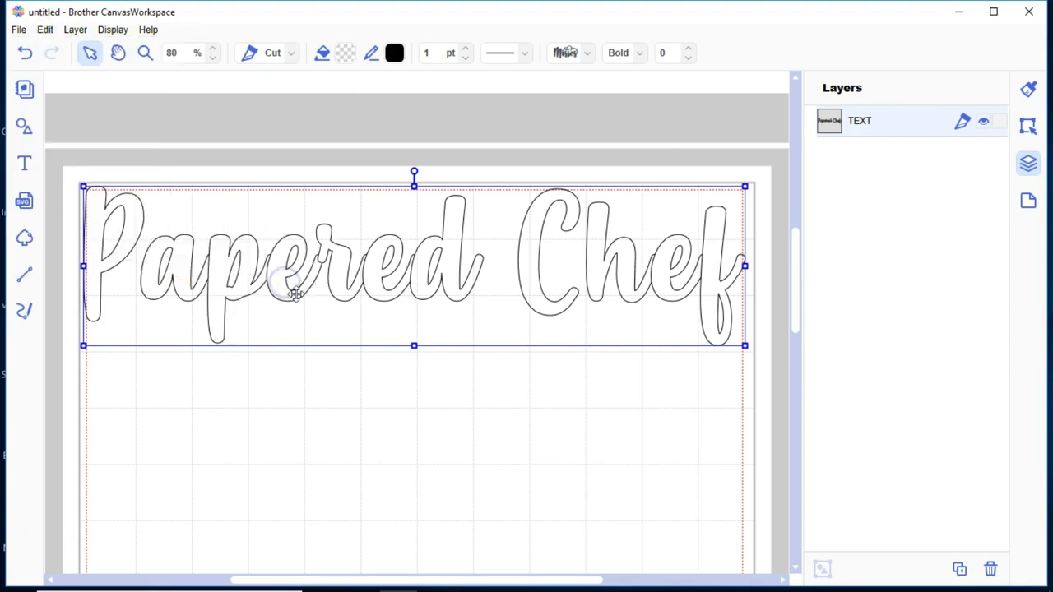
left_click(317, 284)
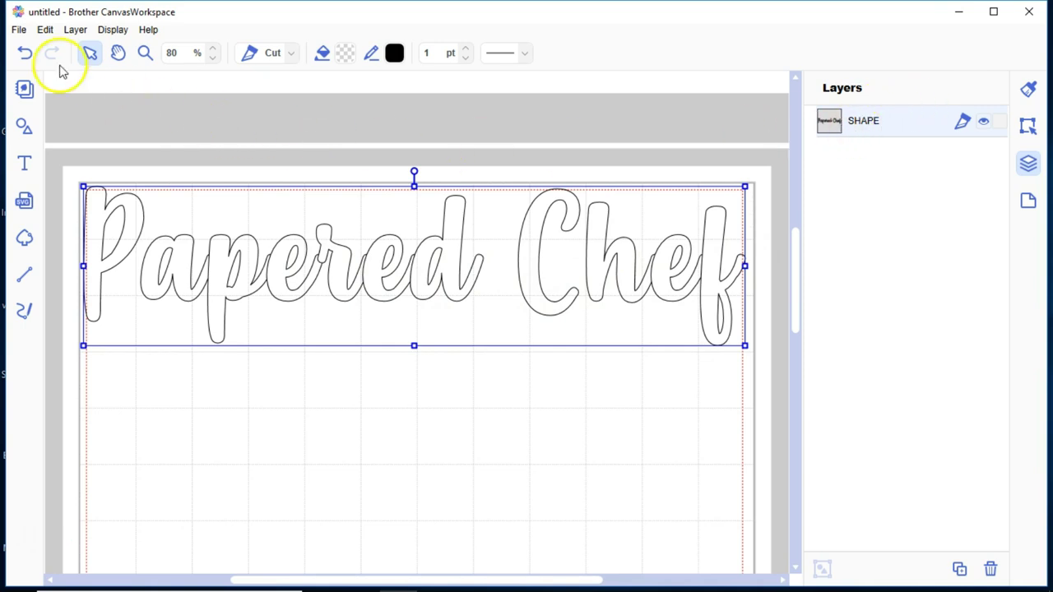
Step: Divide the "Papered Chef" shape into individual letters and deselect them
left_click(42, 30)
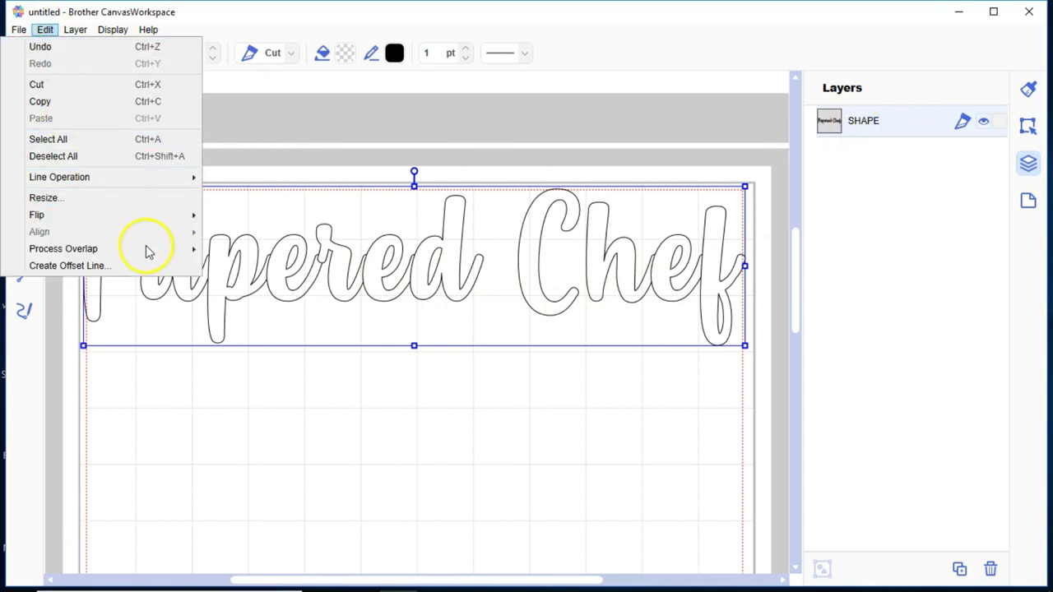
mouse_move(150, 246)
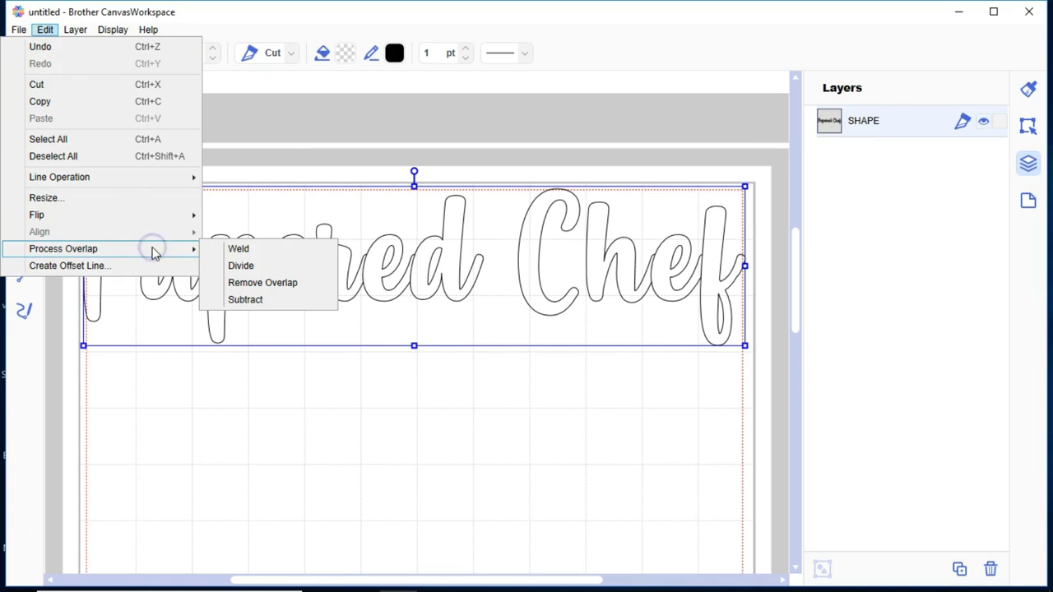
left_click(274, 267)
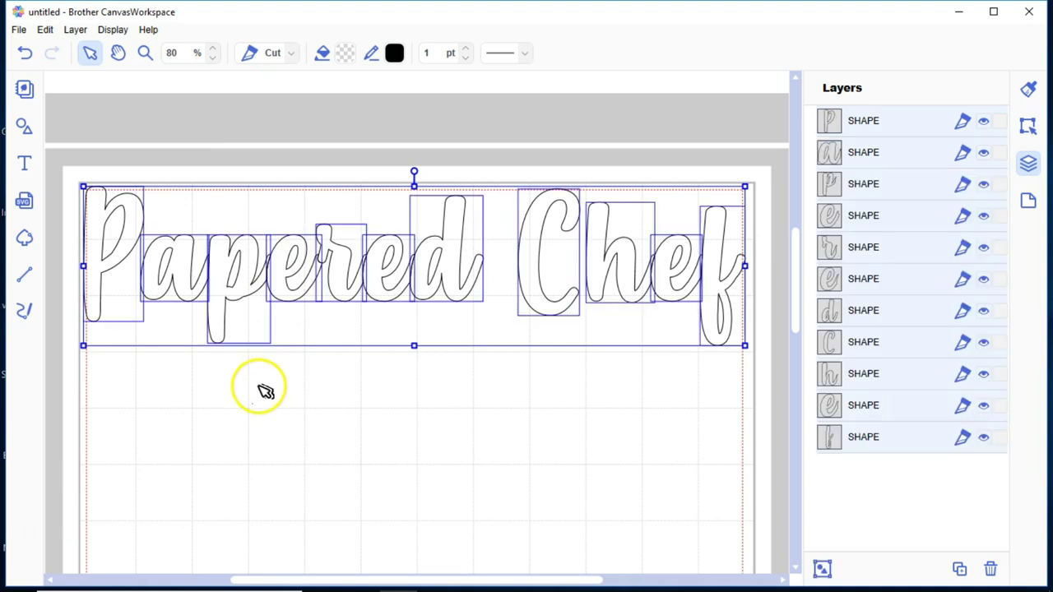
left_click(323, 421)
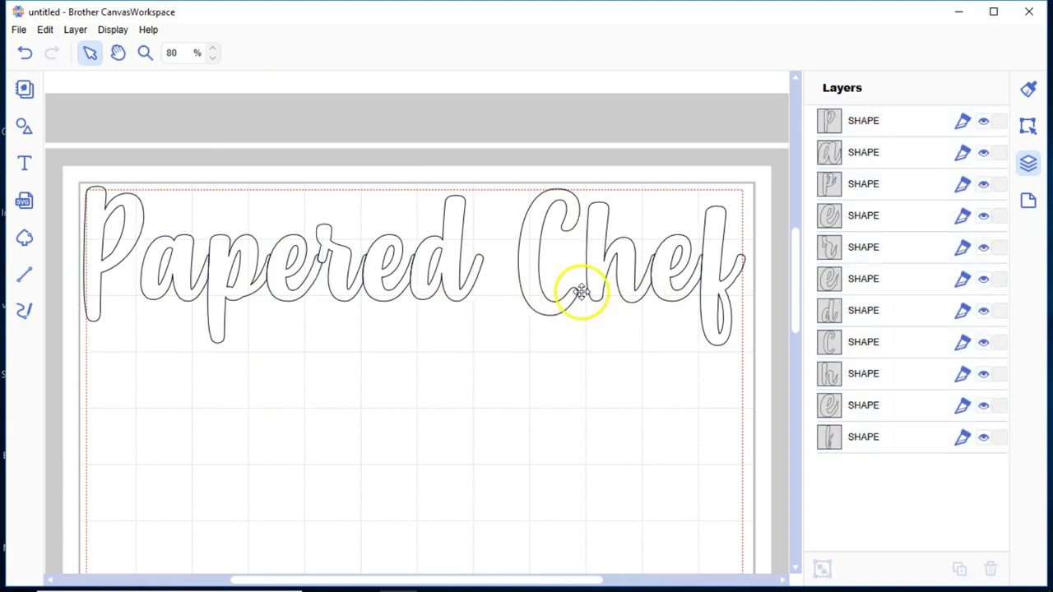
Step: Nudge the "e" in "Chef" slightly right so it overlaps the "f"
left_click(679, 292)
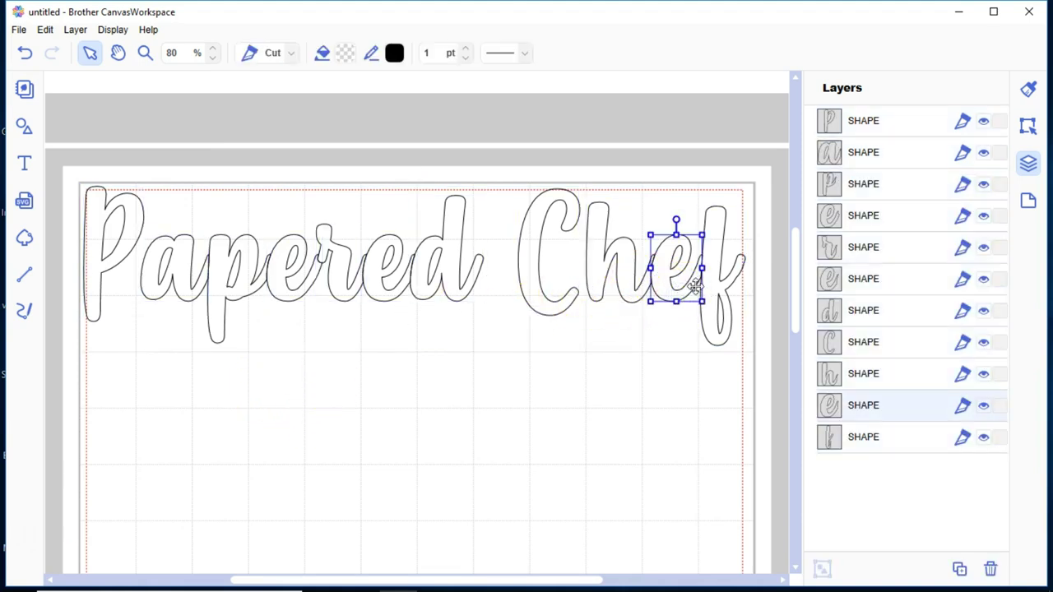
key("Right")
key("Right")
key("Right")
key("Right")
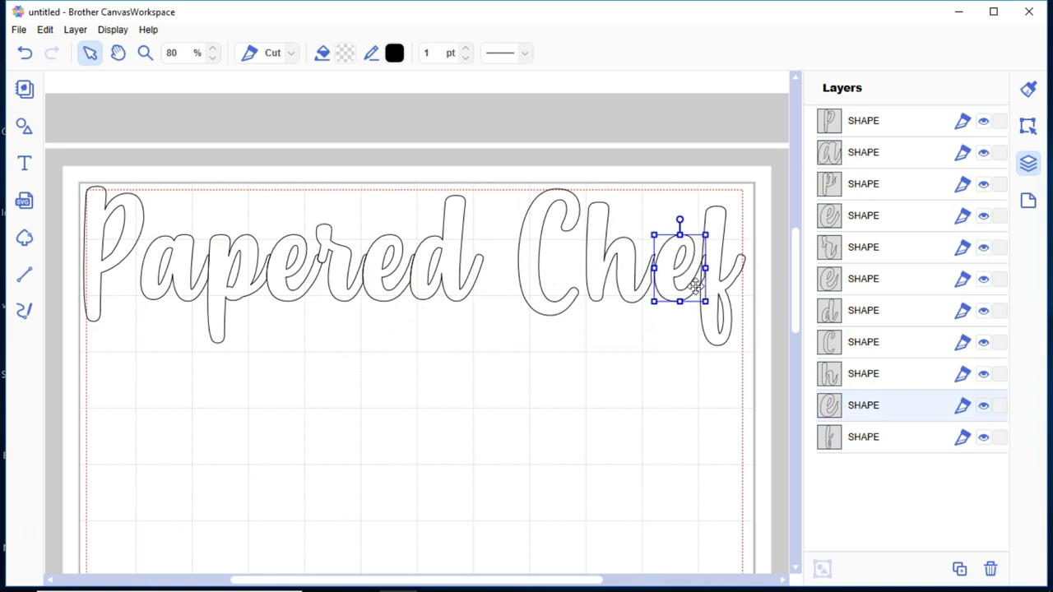
Step: Nudge the "h" in "Chef" right until it overlaps the "e", and deselect it
left_click(604, 261)
key("Right")
key("Right")
key("Right")
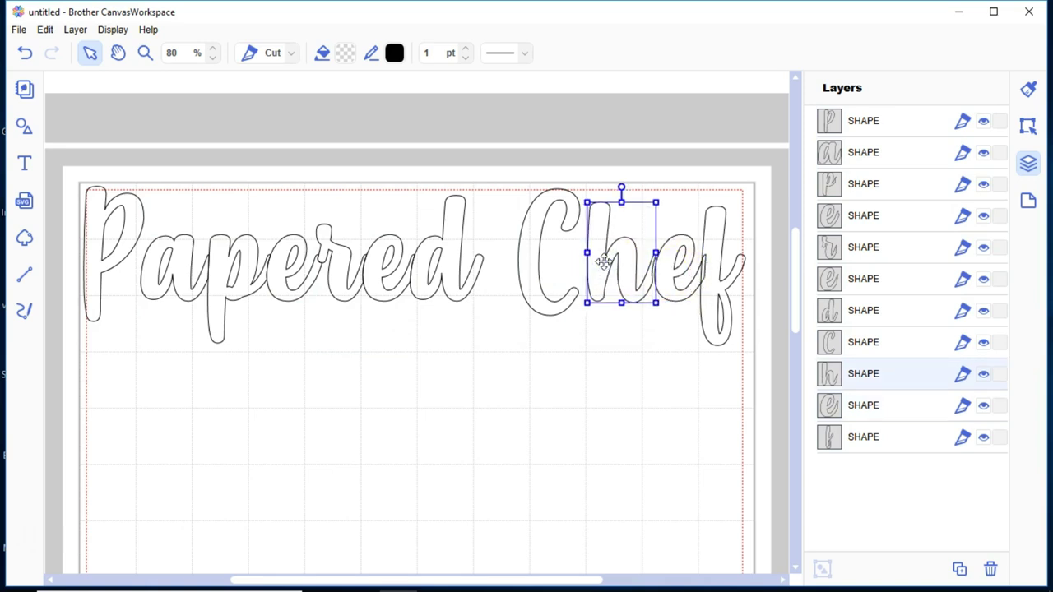
key("Right")
key("Right")
key("Right")
key("Right")
key("Right")
key("Right")
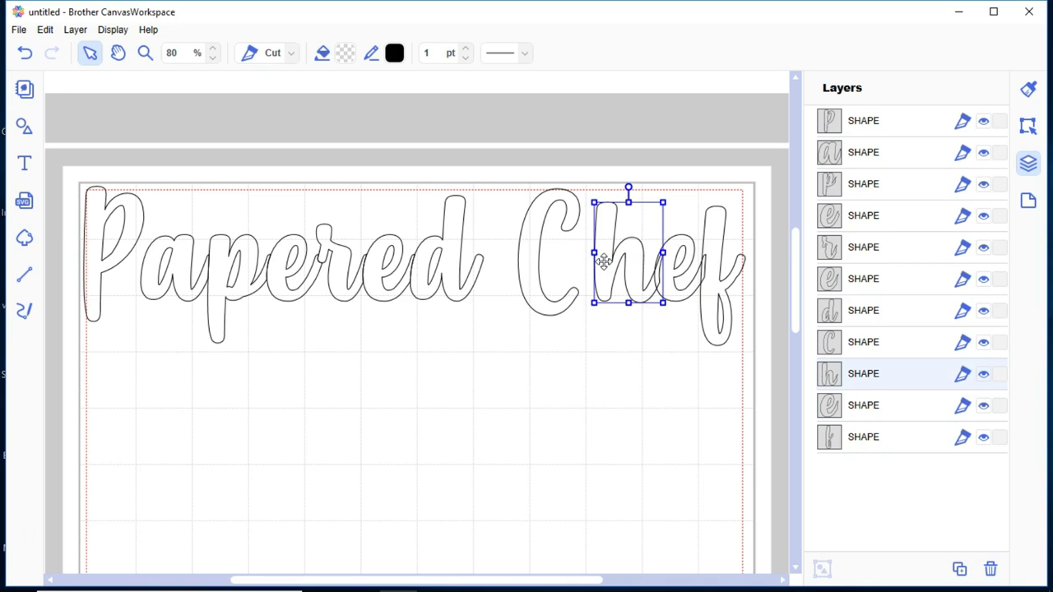
left_click(652, 404)
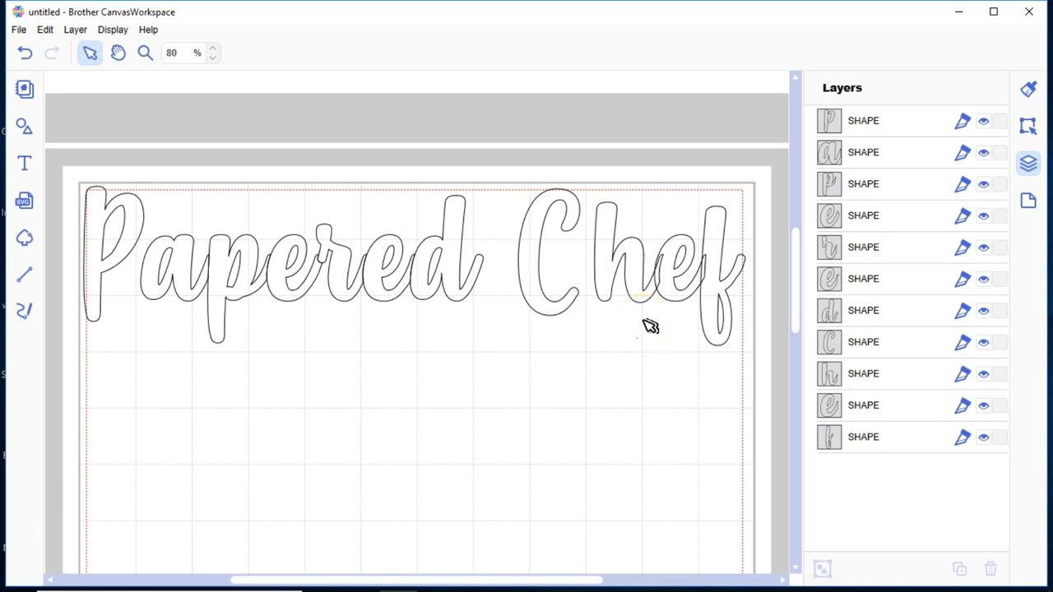
Step: Weld the letters "h", "e" and "f" of "Chef" into one shape
left_click_drag(749, 393, 628, 261)
left_click(45, 29)
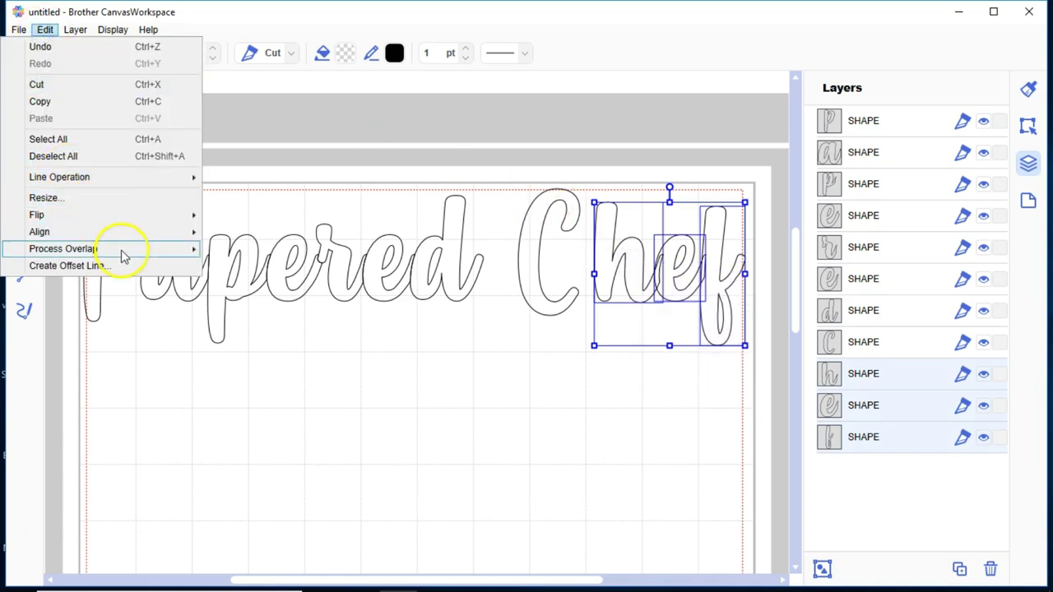
mouse_move(120, 249)
left_click(239, 249)
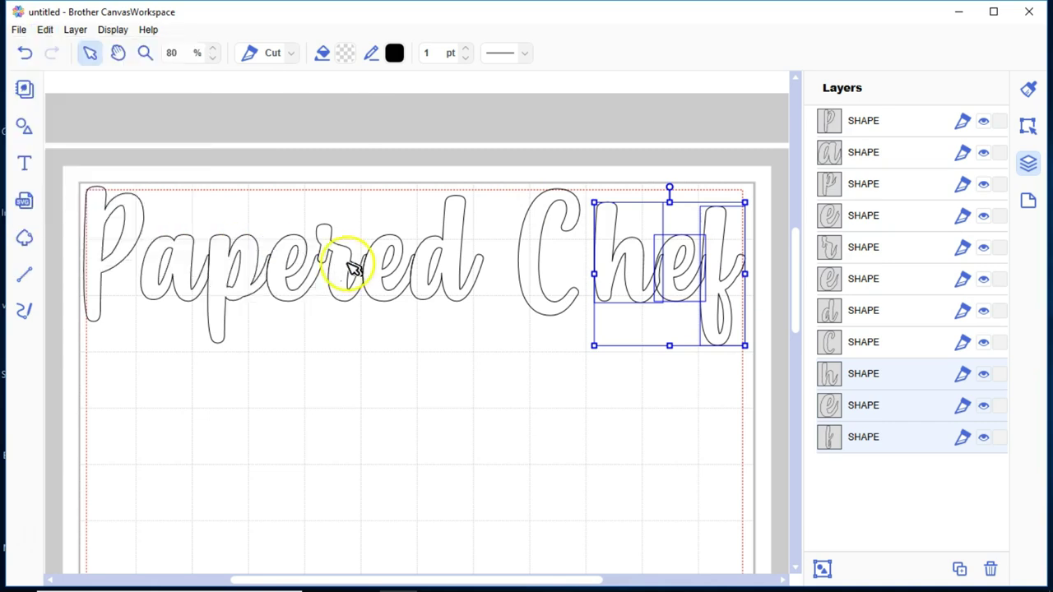
Step: Nudge the "C" right, closer to the welded "hef", and deselect it
left_click(535, 292)
key("Right")
key("Right")
key("Right")
key("Right")
key("Right")
key("Right")
key("Right")
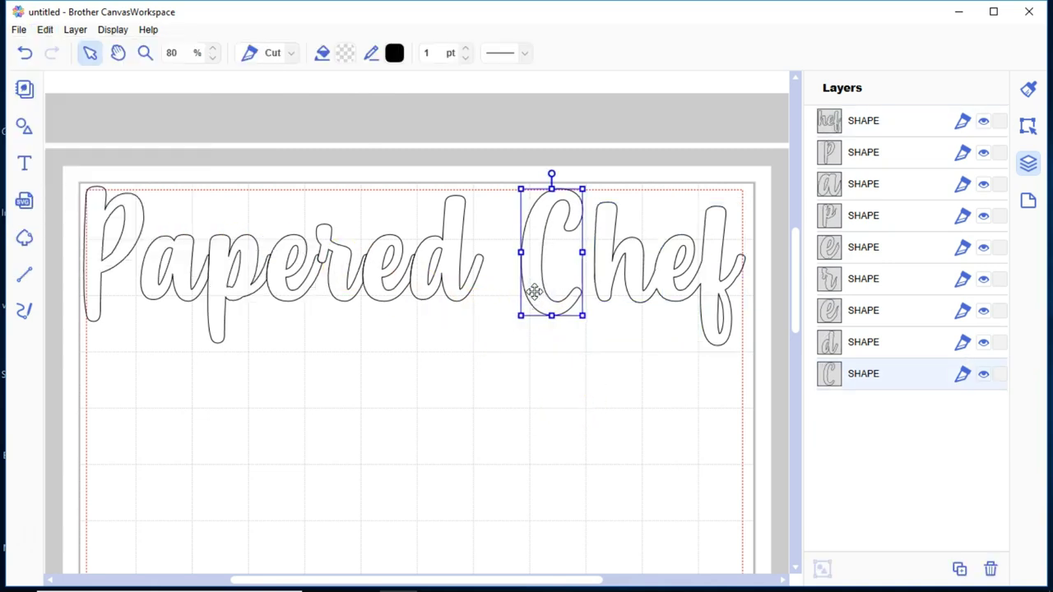
key("Right")
key("Right")
key("Right")
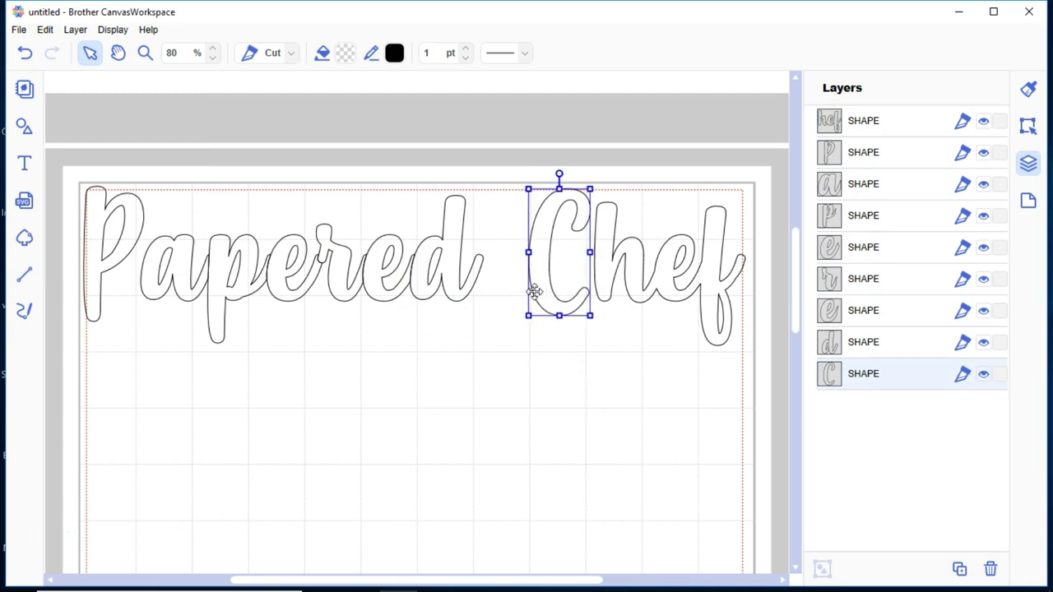
left_click(354, 381)
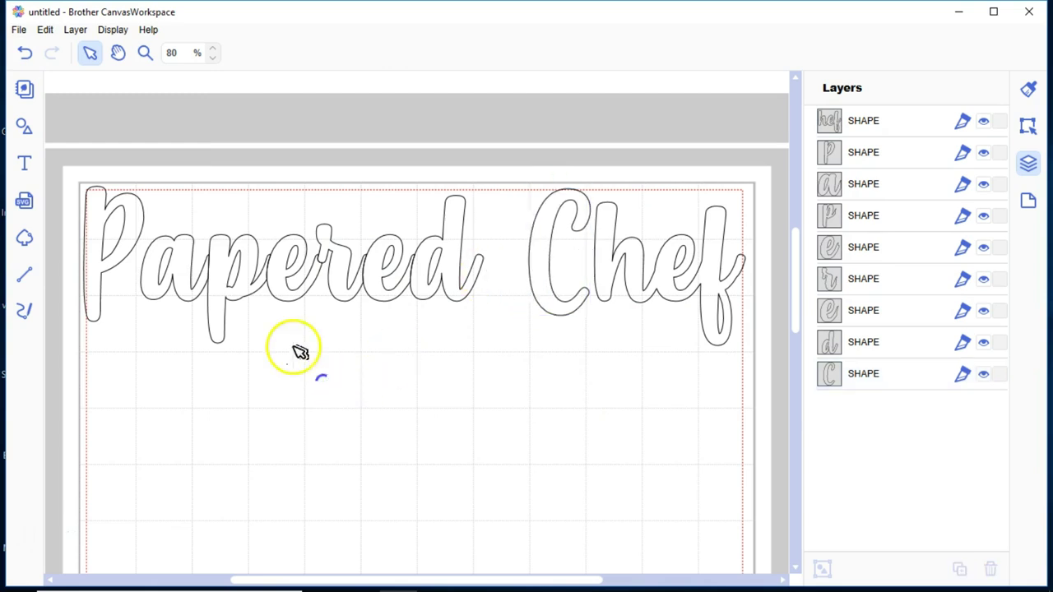
Step: Nudge the first "e" in "Papered" slightly right so it overlaps the "r", and deselect it
left_click(275, 284)
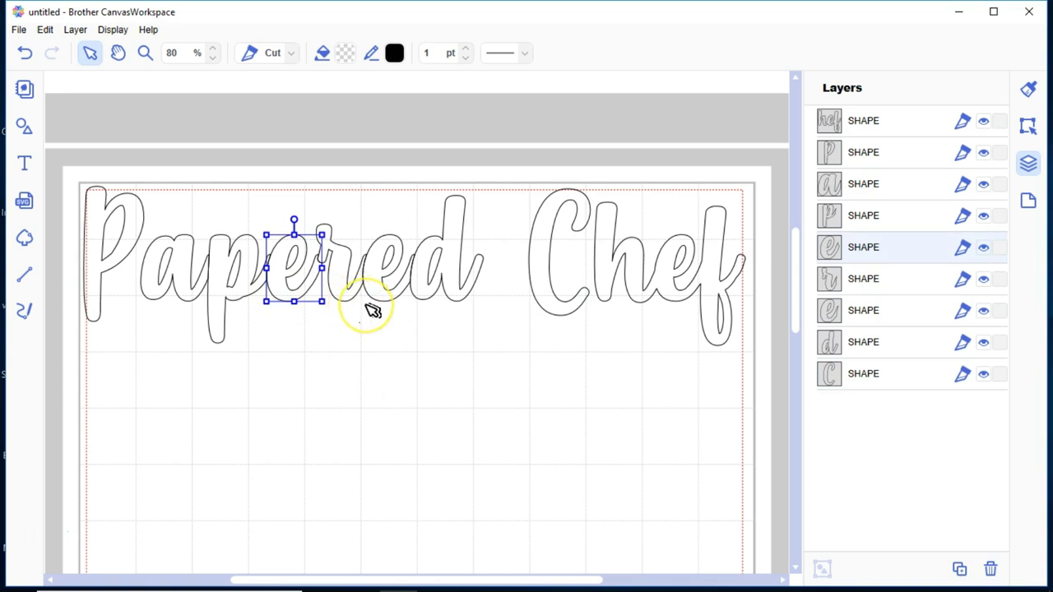
key("Right")
key("Right")
key("Right")
key("Right")
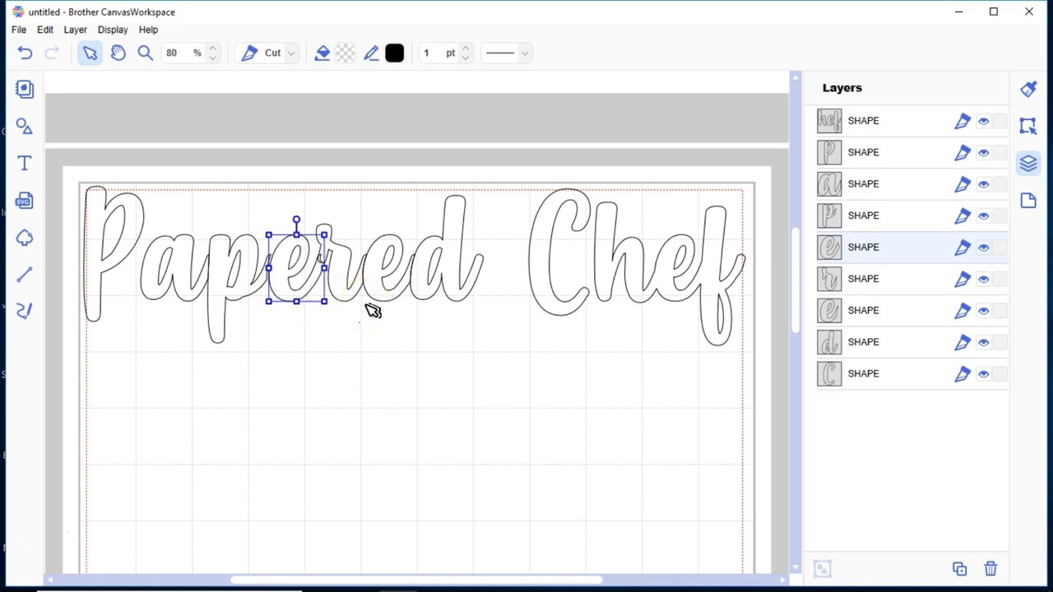
key("Right")
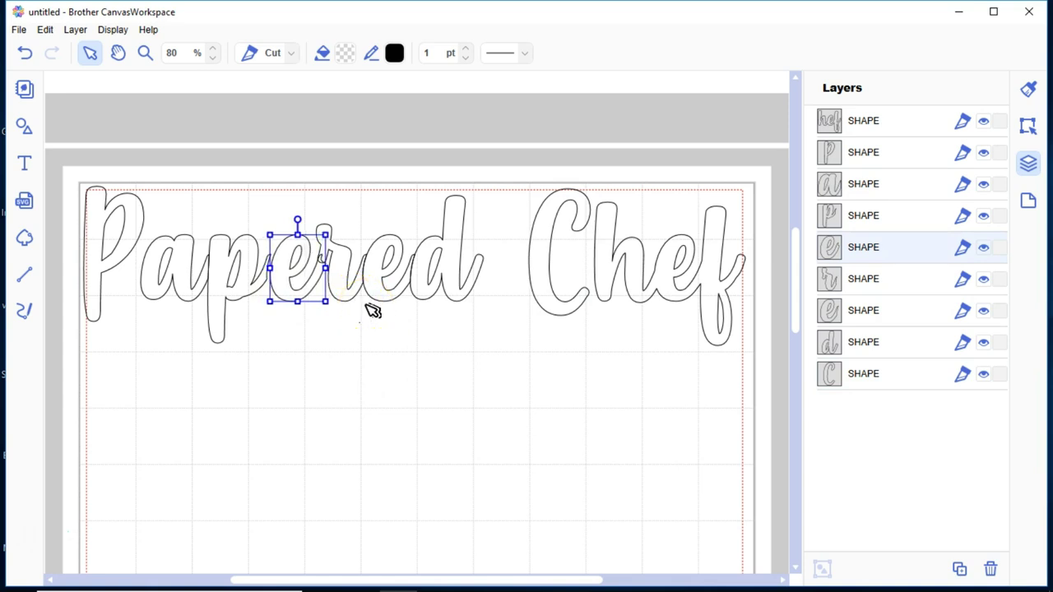
key("Right")
key("Right")
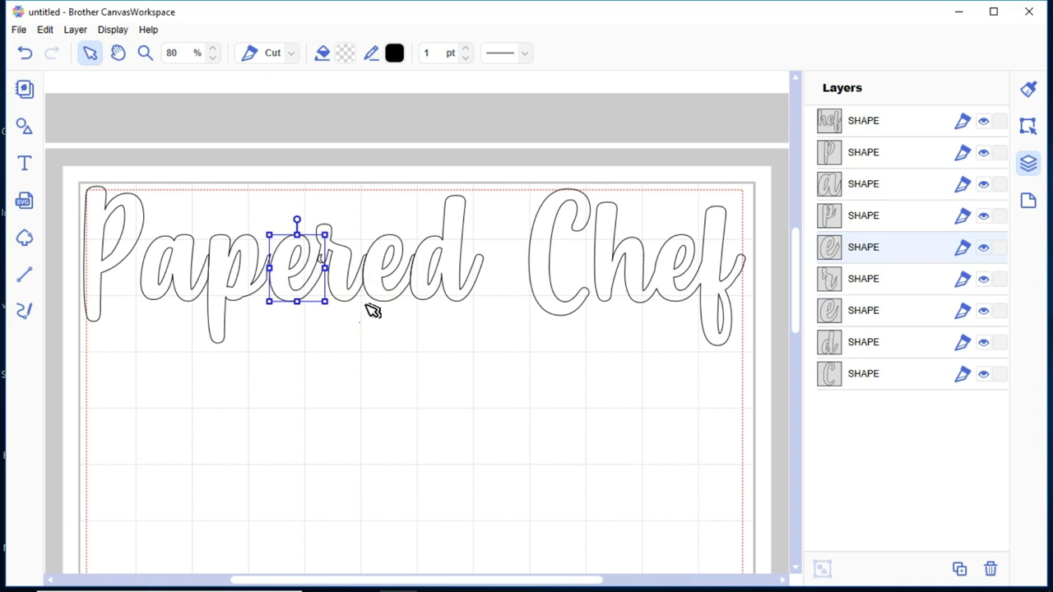
left_click(291, 371)
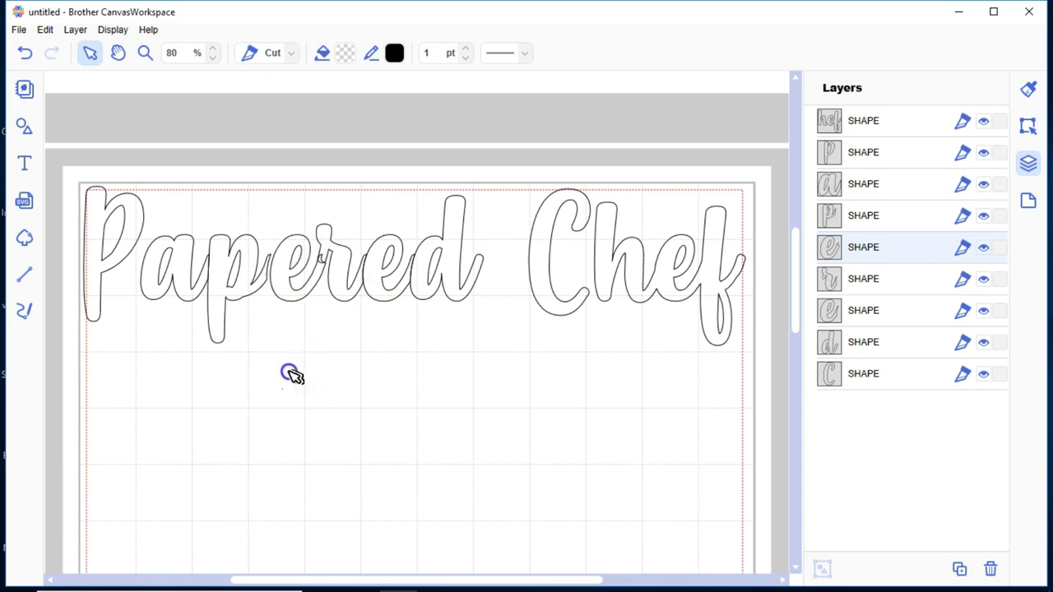
Step: Weld the first "e" and the "r" of "Papered" into one shape
left_click_drag(342, 358, 305, 271)
left_click(45, 29)
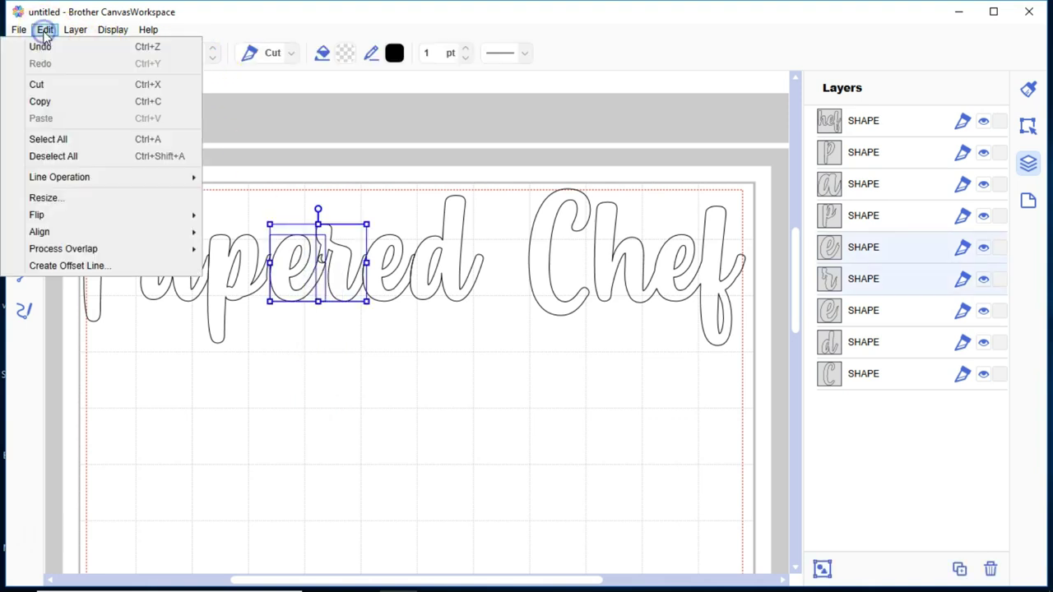
left_click(235, 249)
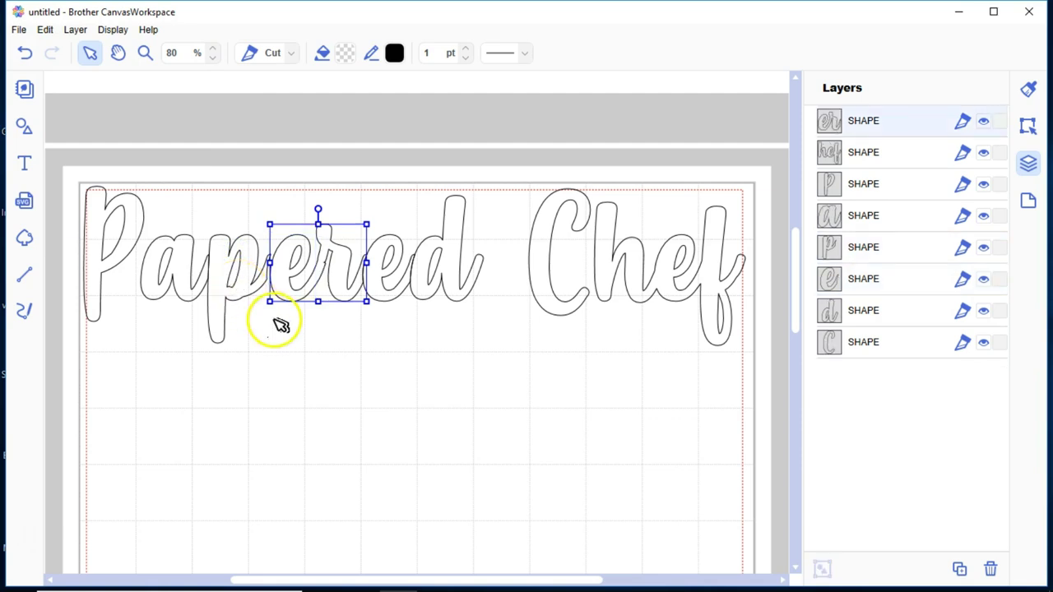
Step: Undo the "er" weld, move the first "e" of "Papered" very slightly left, and deselect it
left_click(44, 29)
key("Escape")
key("ctrl+z")
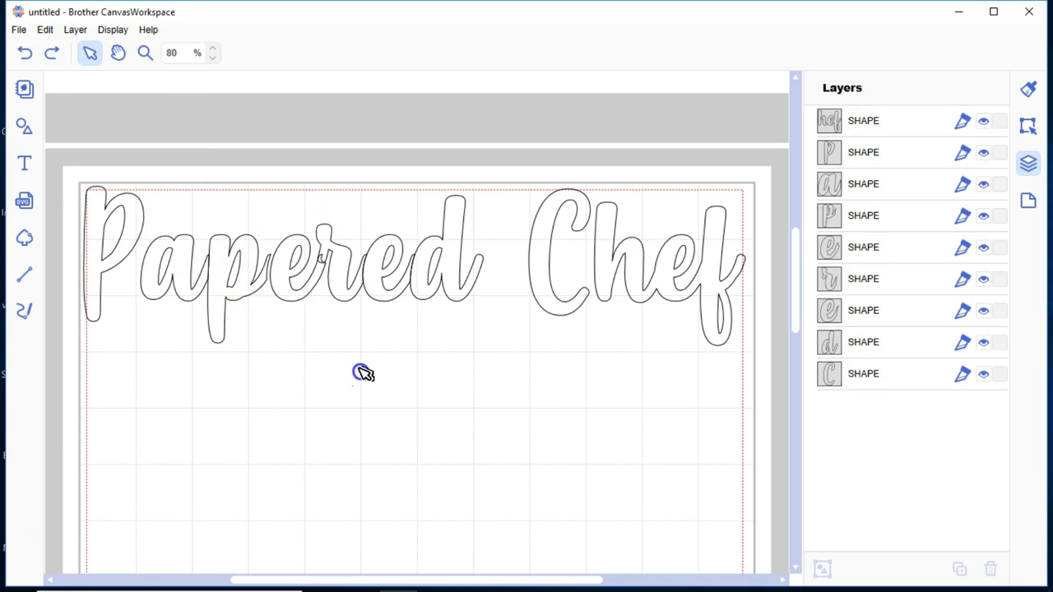
left_click(296, 292)
left_click_drag(296, 292, 295, 292)
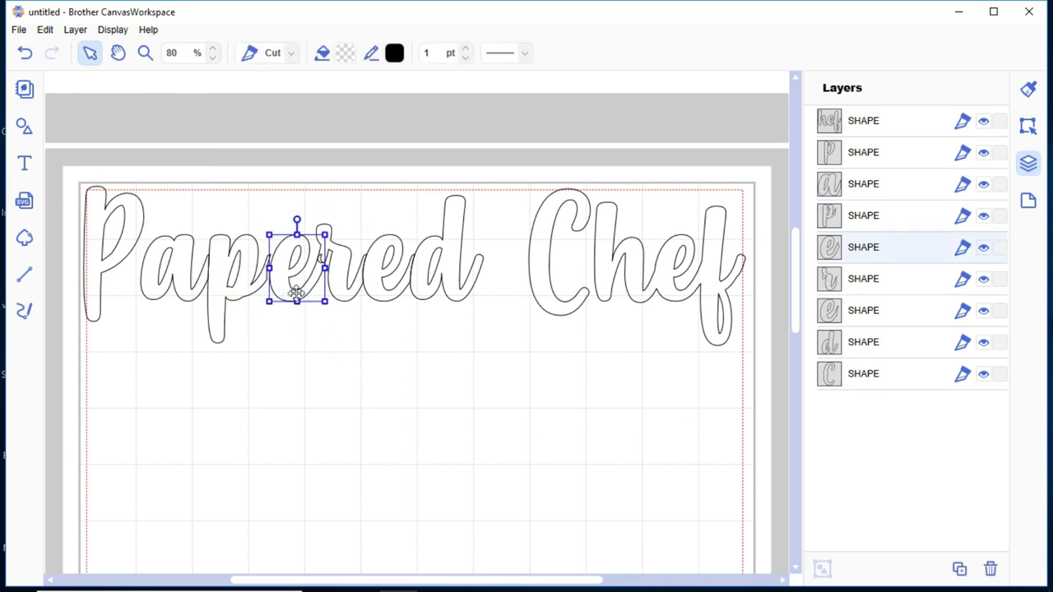
left_click(357, 360)
Step: Weld the repositioned first "e" and the "r" of "Papered" into one shape and deselect it
left_click_drag(355, 349, 300, 271)
left_click(46, 29)
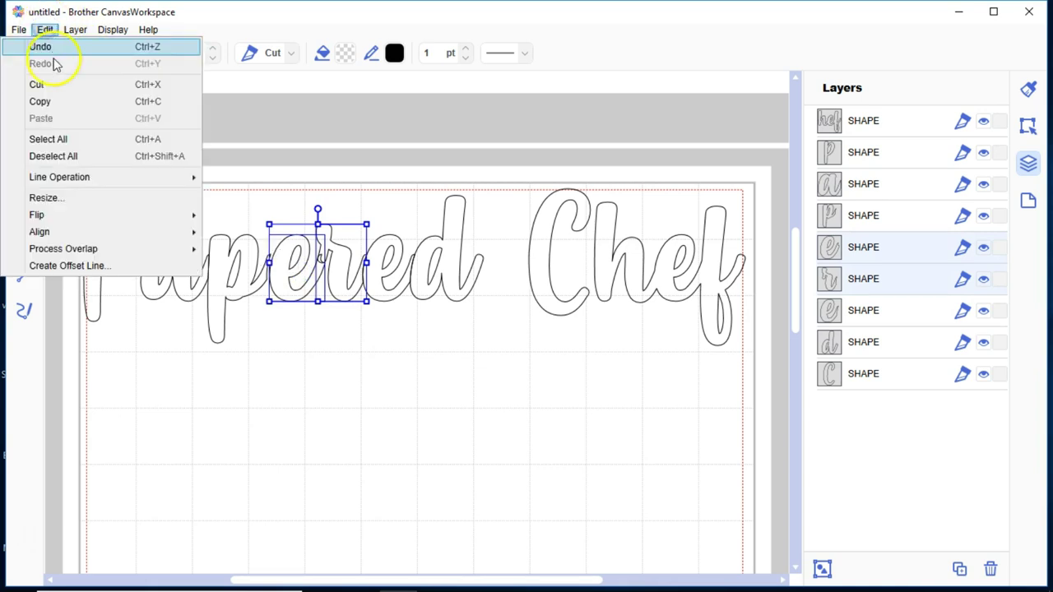
left_click(91, 248)
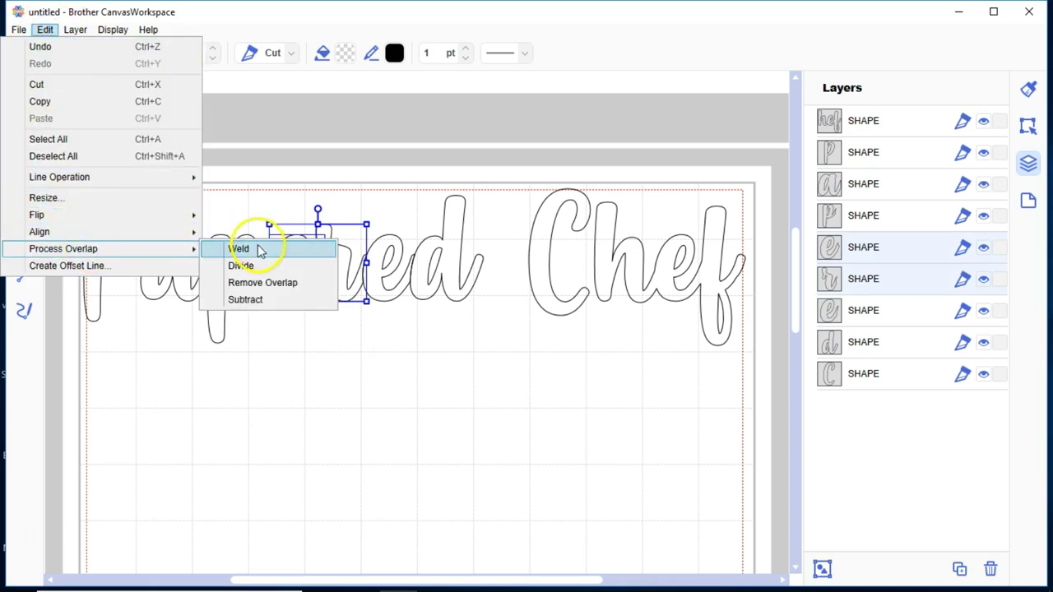
left_click(255, 247)
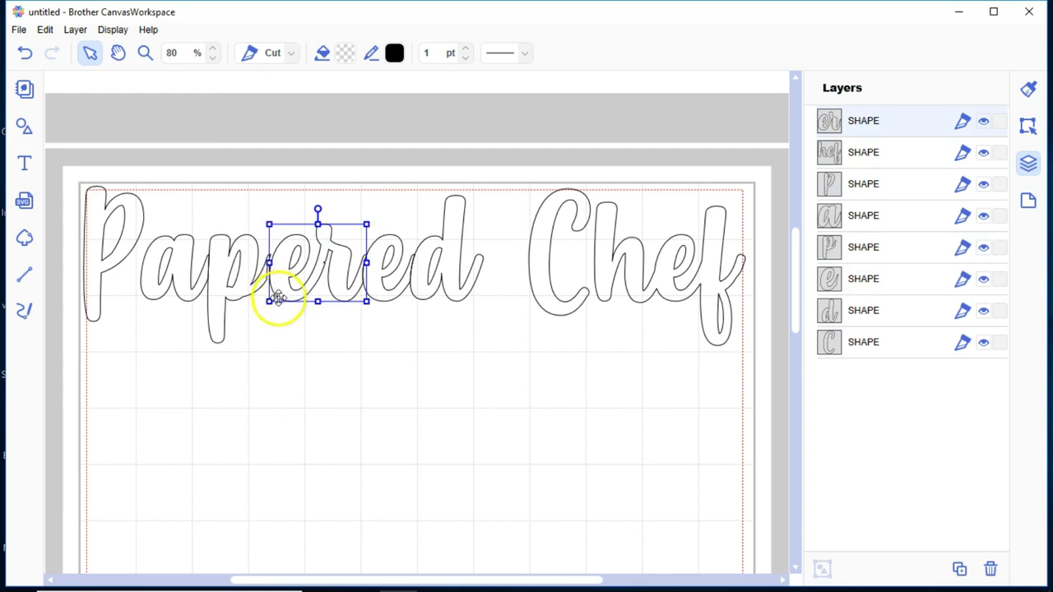
left_click(345, 407)
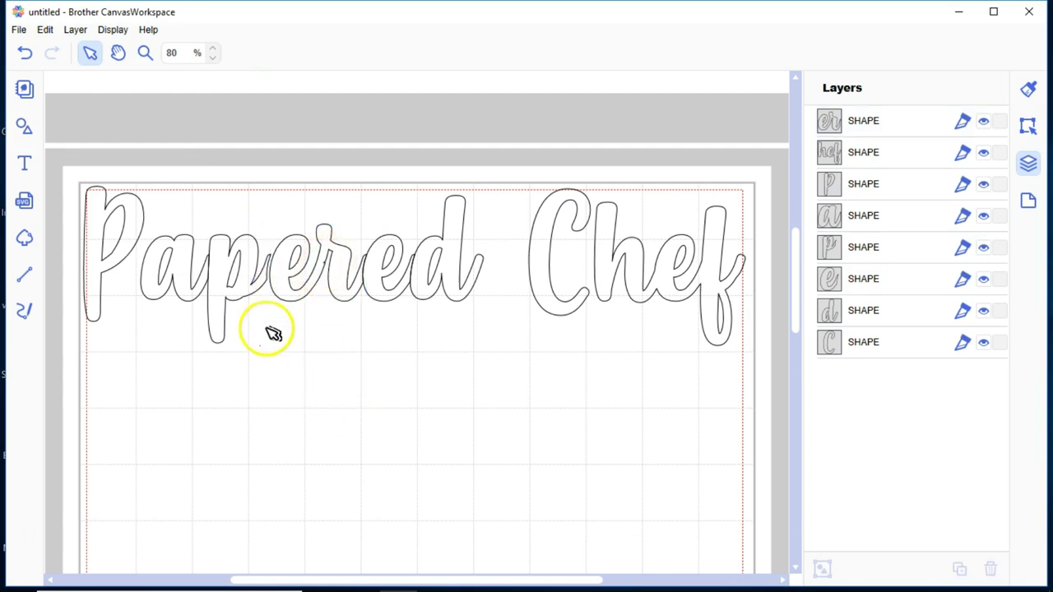
Step: Move the lowercase "p" and the "a" of "Papered" right so each overlaps the letter after it
left_click(243, 274)
left_click_drag(243, 274, 247, 276)
left_click_drag(175, 290, 189, 301)
Step: Move the second "e" and the "d" of "Papered" left to overlap the letters before them, and clear the selection
left_click(384, 278)
left_click(380, 275)
left_click_drag(379, 276, 421, 261)
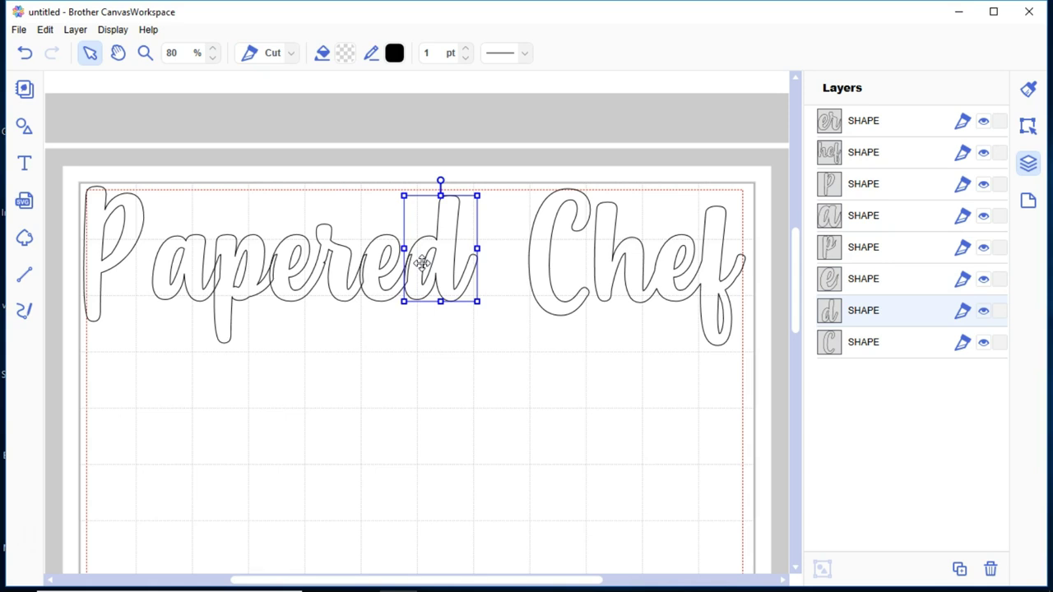
left_click(437, 370)
Step: Weld the lowercase letters "apered" into one shape, leaving out the capital "P", and deselect it
left_click_drag(473, 375, 206, 247)
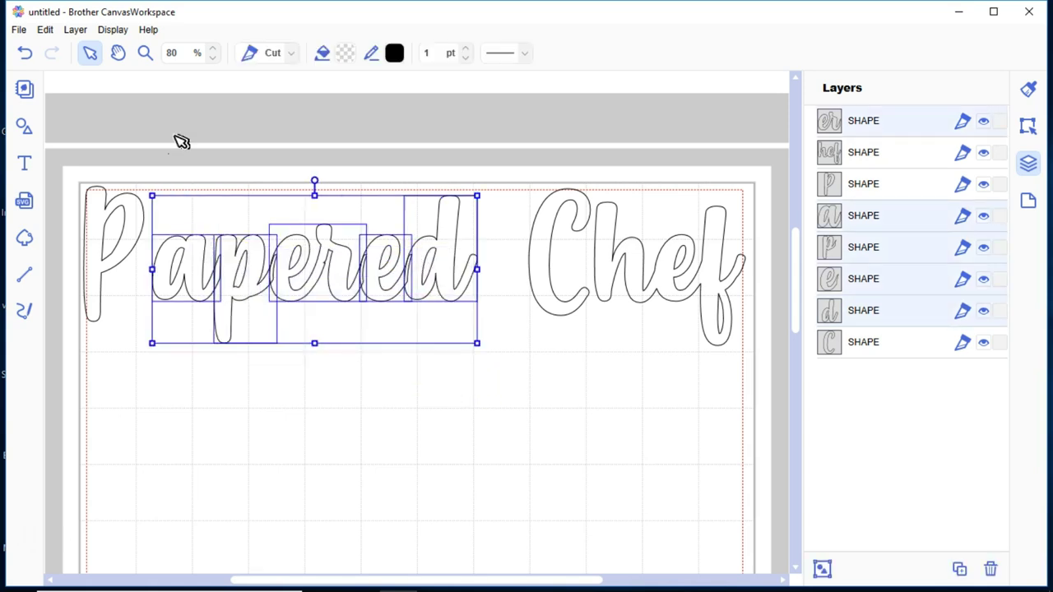
left_click(45, 30)
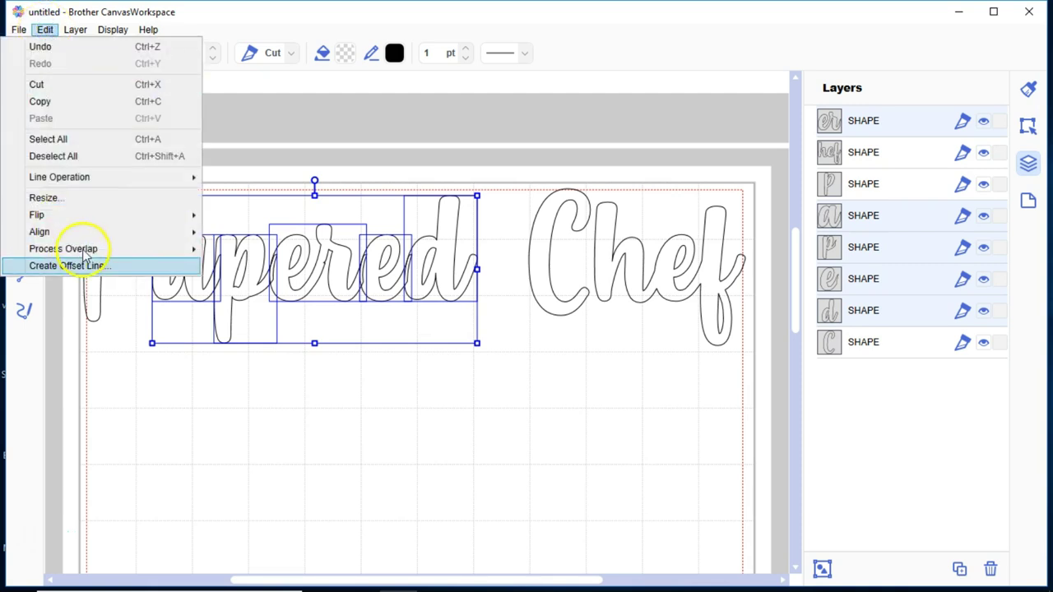
mouse_move(96, 249)
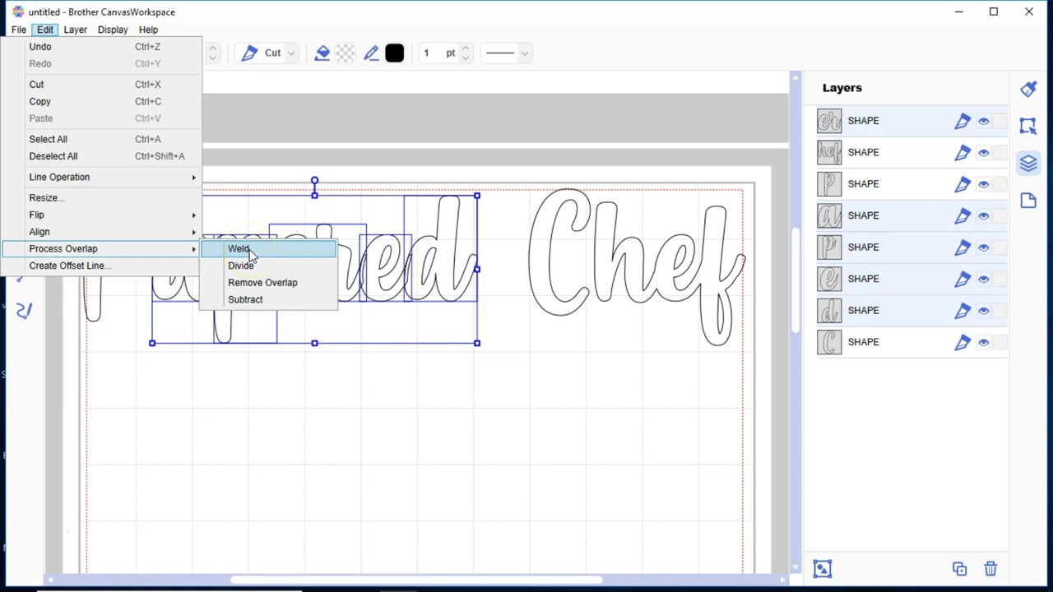
left_click(249, 254)
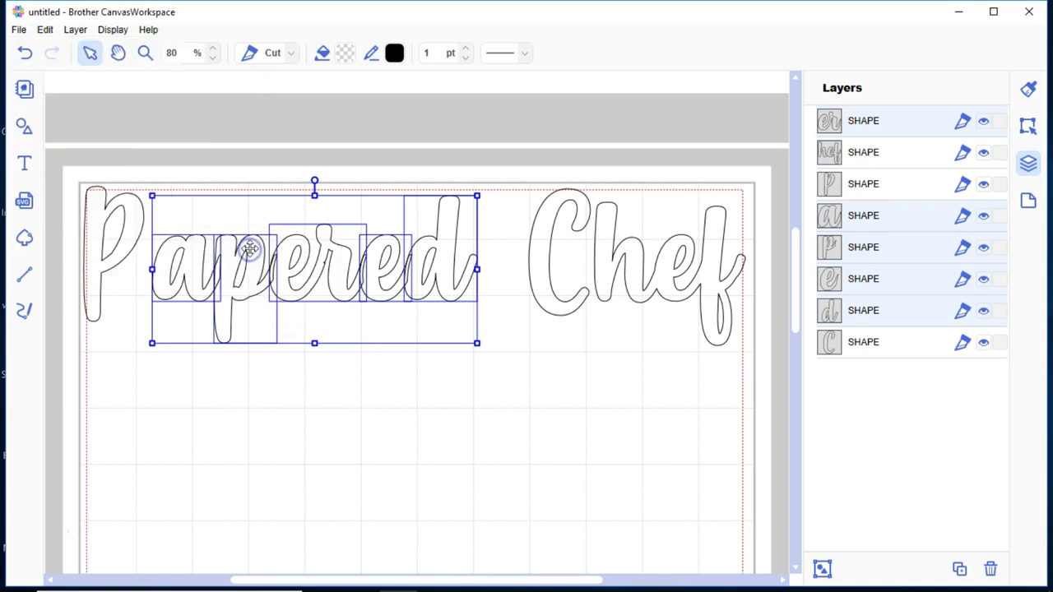
left_click(309, 422)
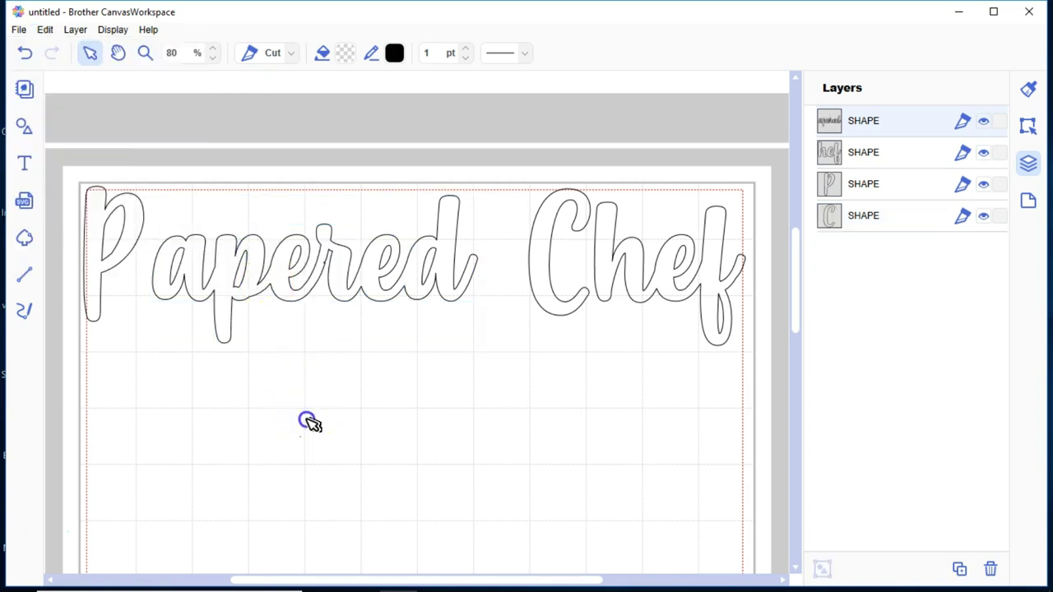
Step: Nudge the capital "P" right until it sits close against the welded "apered"
left_click(102, 252)
key("Right")
key("Right")
key("Right")
key("Right")
key("Right")
key("Right")
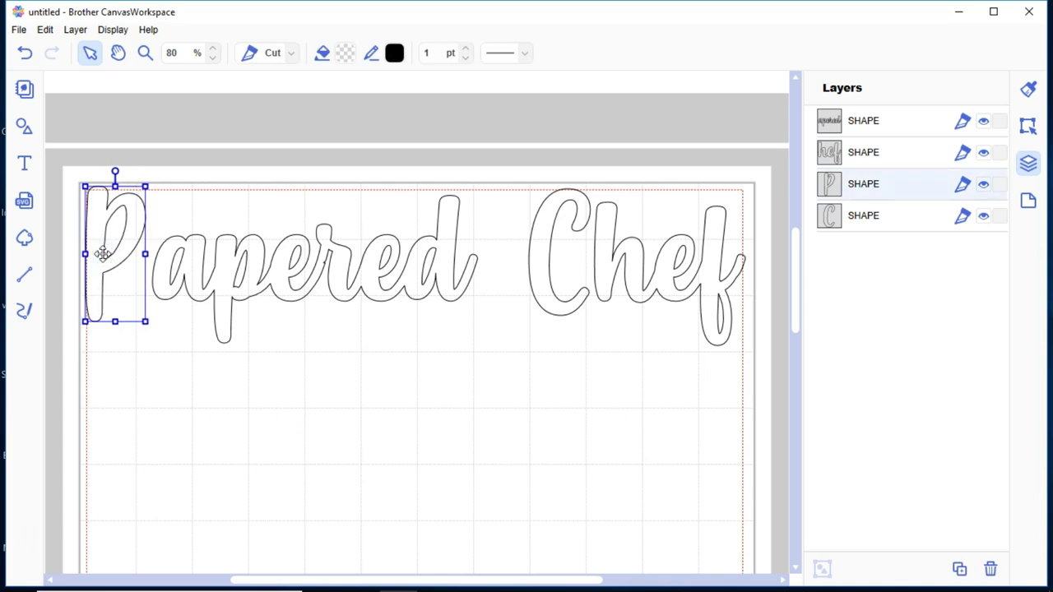
key("Right")
key("Right")
key("Right")
key("Right")
key("Right")
key("Right")
key("Right")
key("Right")
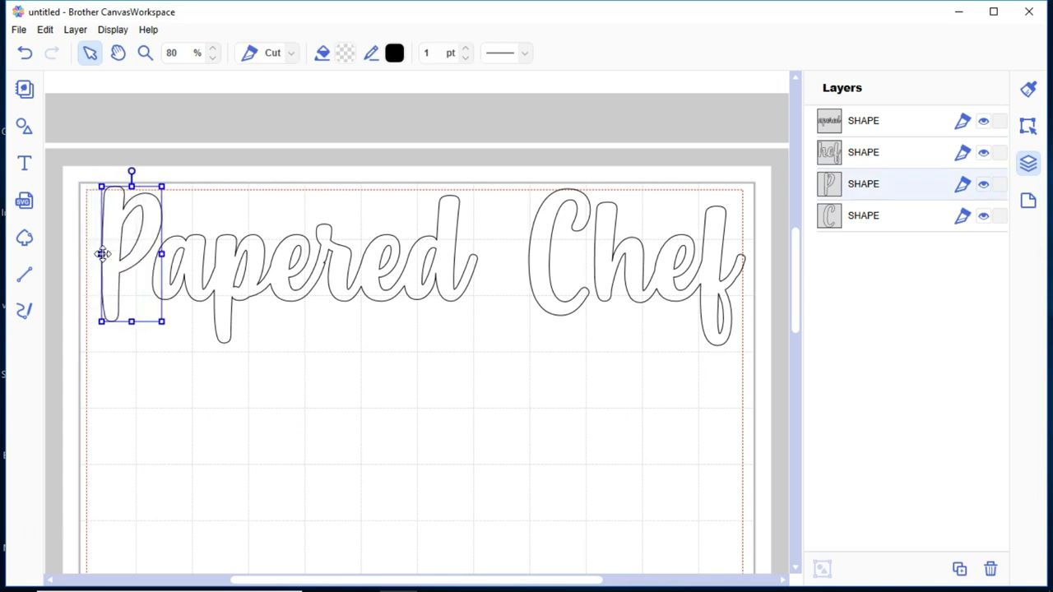
Step: Select the "C" and "hef" together, nudge them left to narrow the gap after "Papered", and deselect them
left_click(612, 262)
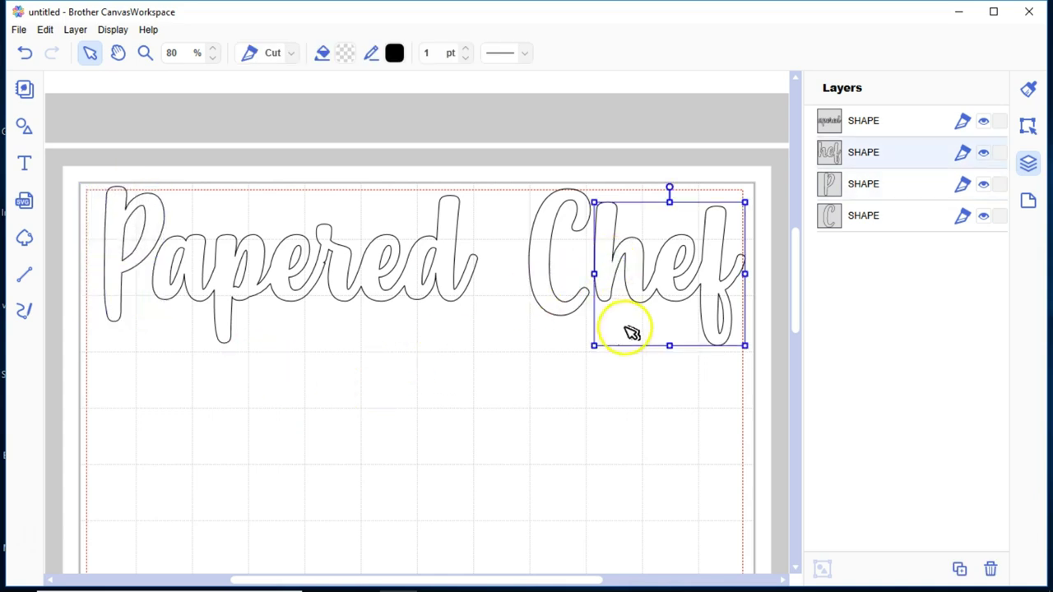
left_click(566, 296)
left_click(551, 290)
left_click(610, 271, "shift")
key("Left")
key("Left")
key("Left")
key("Left")
key("Left")
key("Left")
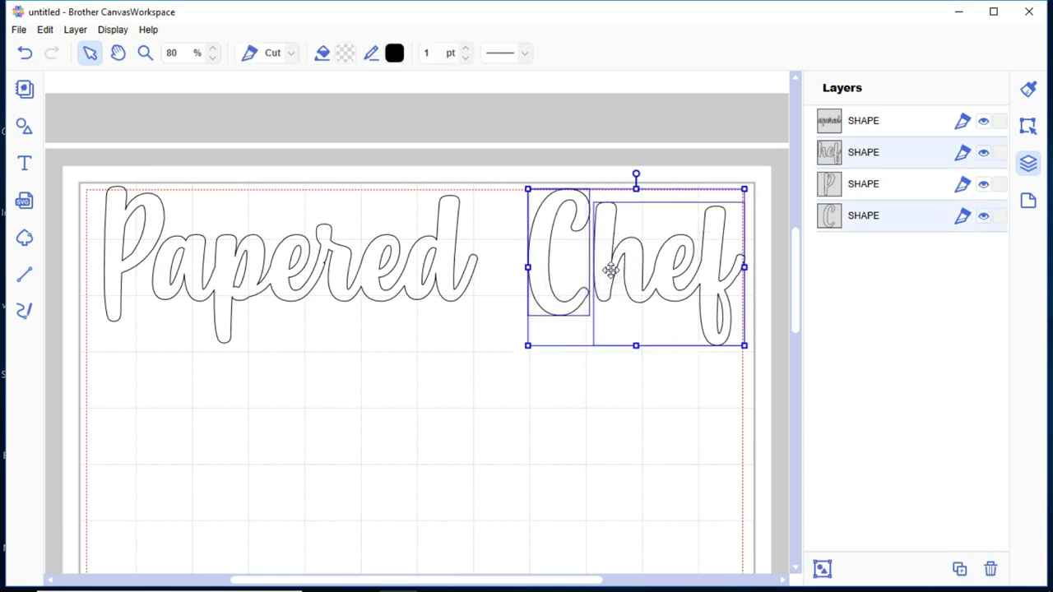
key("Left")
key("Left")
key("Left")
key("Left")
key("Left")
key("Left")
key("Left")
key("Left")
key("Left")
key("Left")
key("Left")
key("Left")
key("Left")
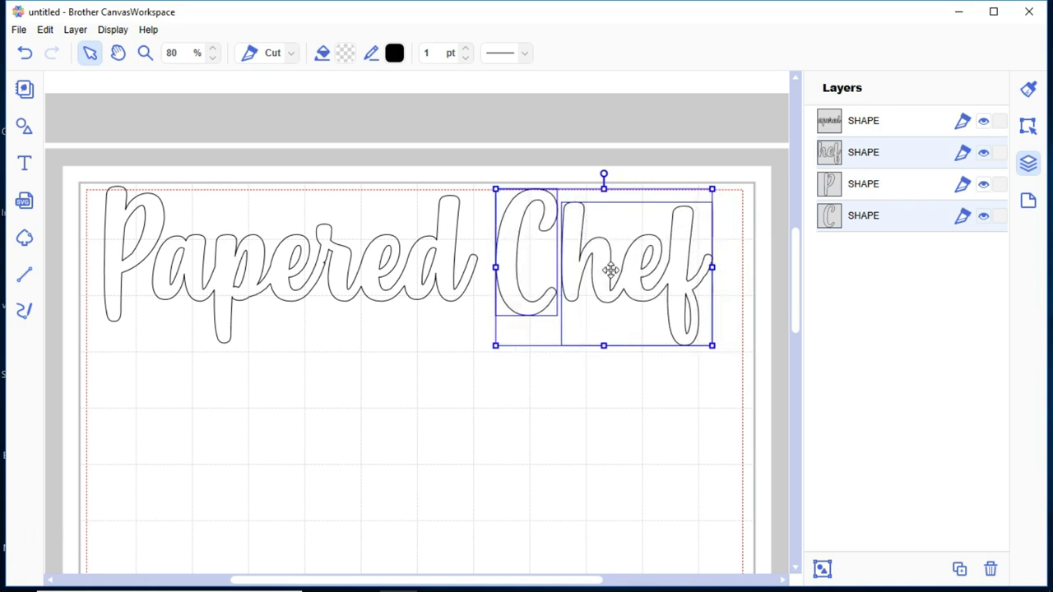
left_click(511, 384)
left_click(391, 368)
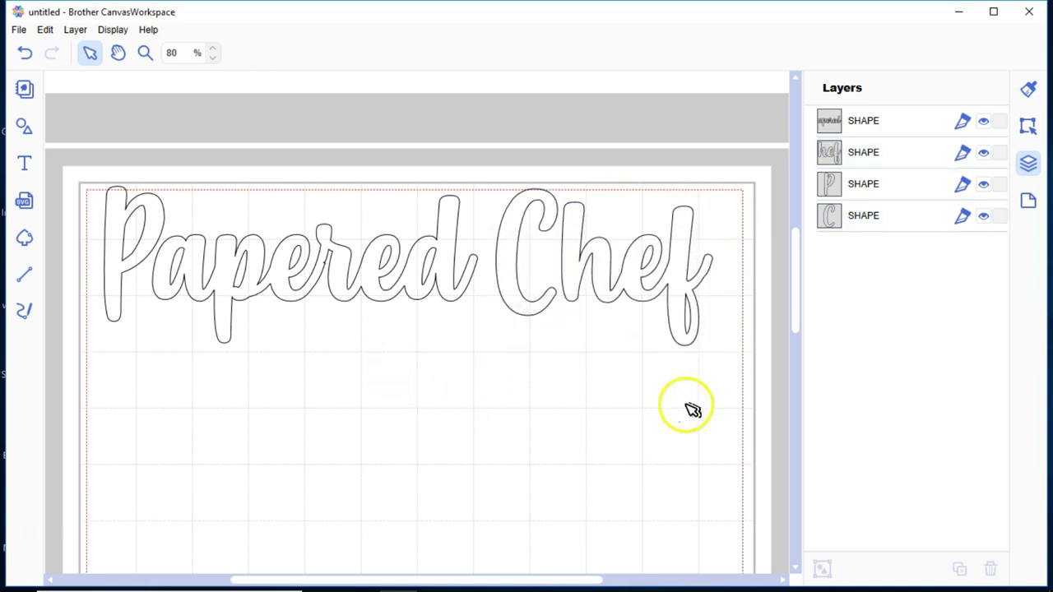
Step: Group all four shapes of the "Papered Chef" lettering
left_click_drag(739, 392, 84, 224)
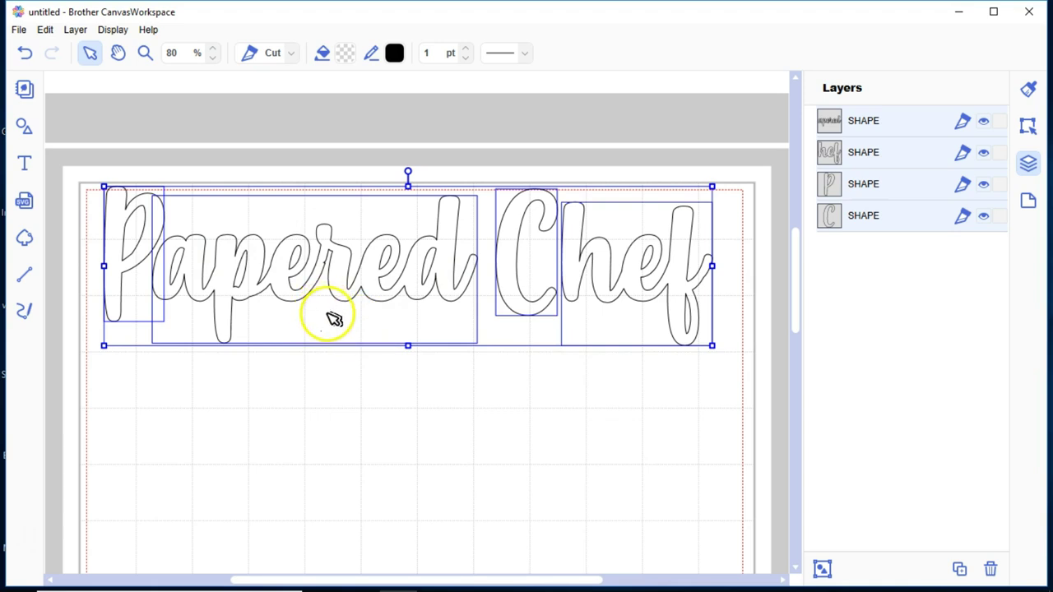
left_click(921, 148)
right_click(922, 150)
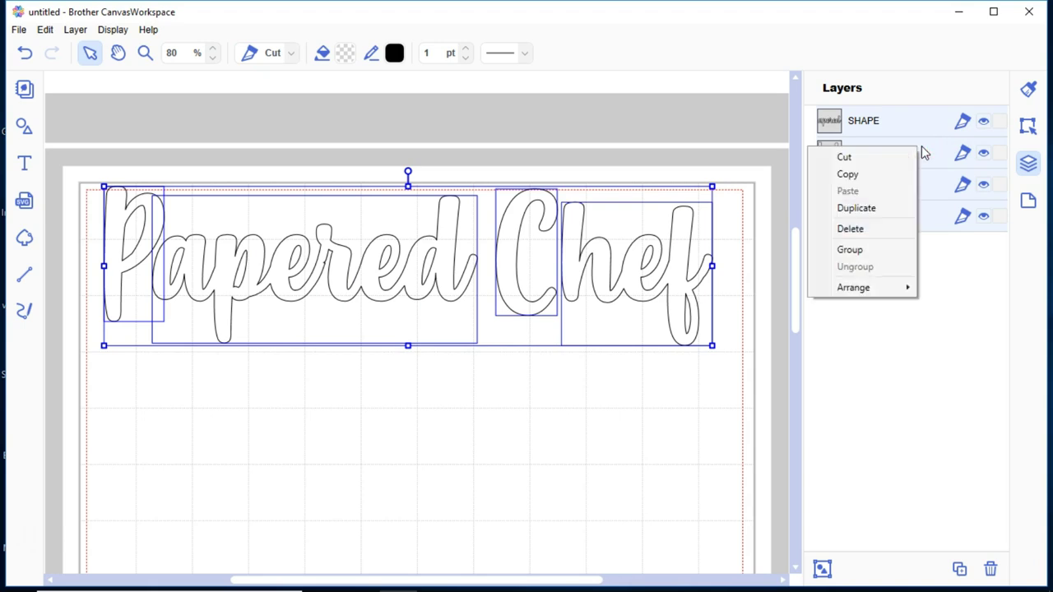
left_click(888, 255)
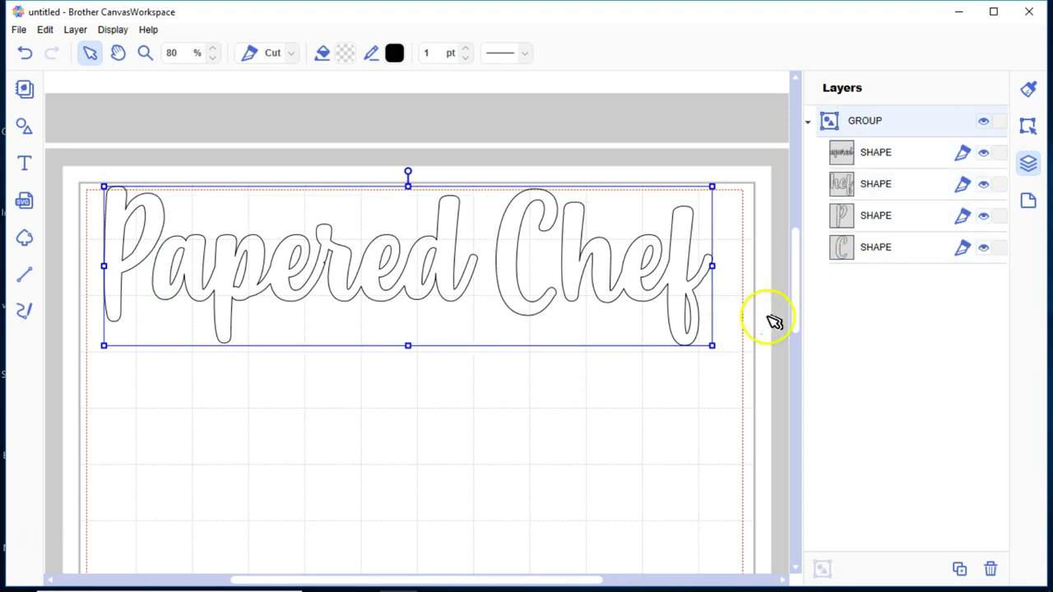
Step: Shrink the grouped lettering freehand to about 3.68 in wide, with its position and size settings displayed
left_click_drag(711, 345, 298, 242)
left_click(359, 276)
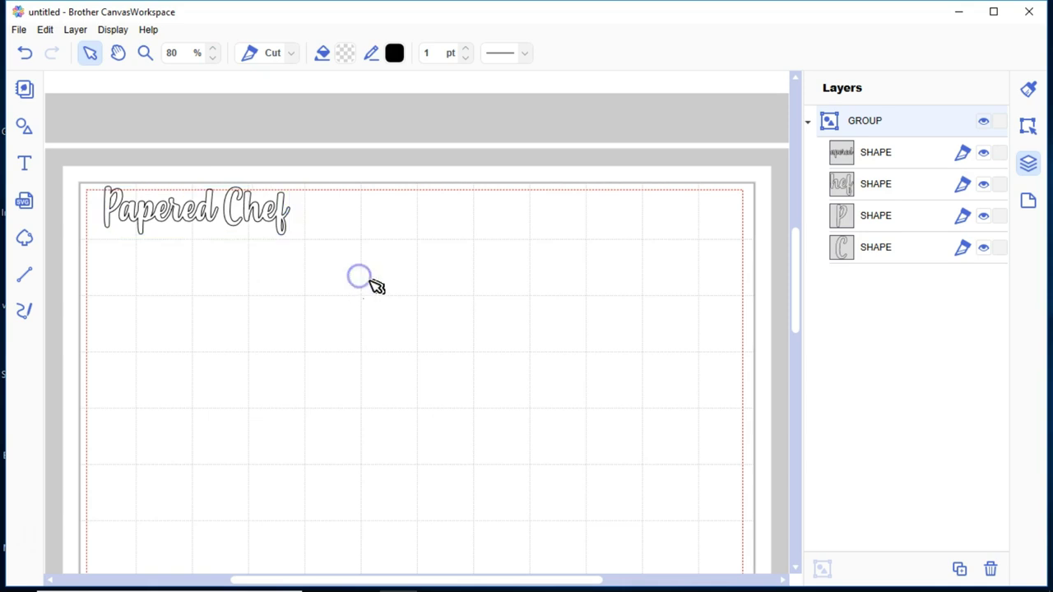
left_click(1028, 128)
left_click(254, 200)
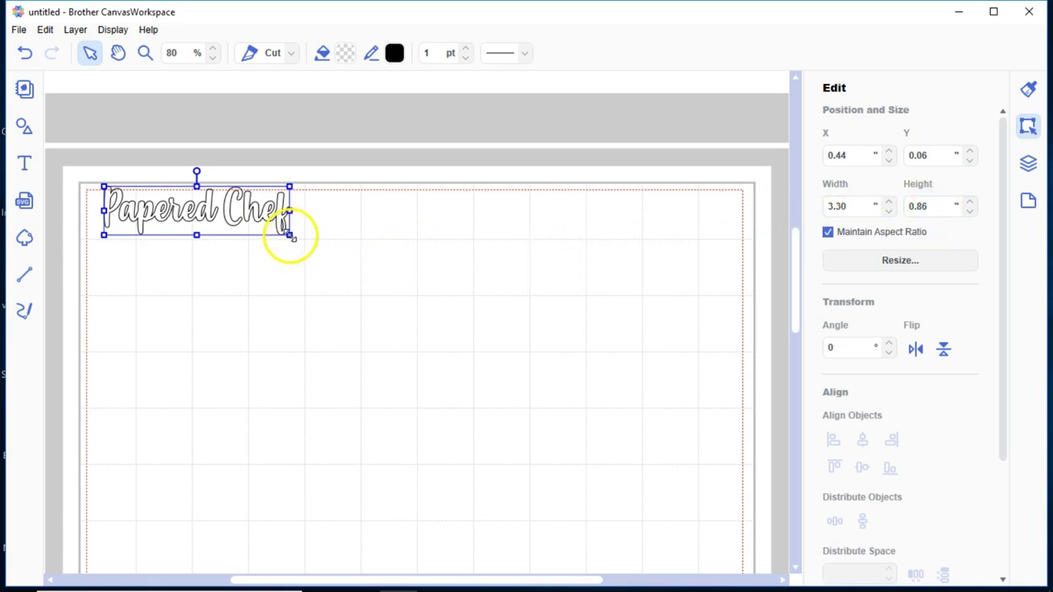
mouse_move(293, 239)
left_mouse_down()
mouse_move(308, 254)
mouse_move(312, 244)
left_mouse_up()
Step: Set the lettering's height to 1.25 in with the aspect ratio maintained, and move it to about X 0.36, Y 0.43 in
left_click_drag(929, 204, 860, 208)
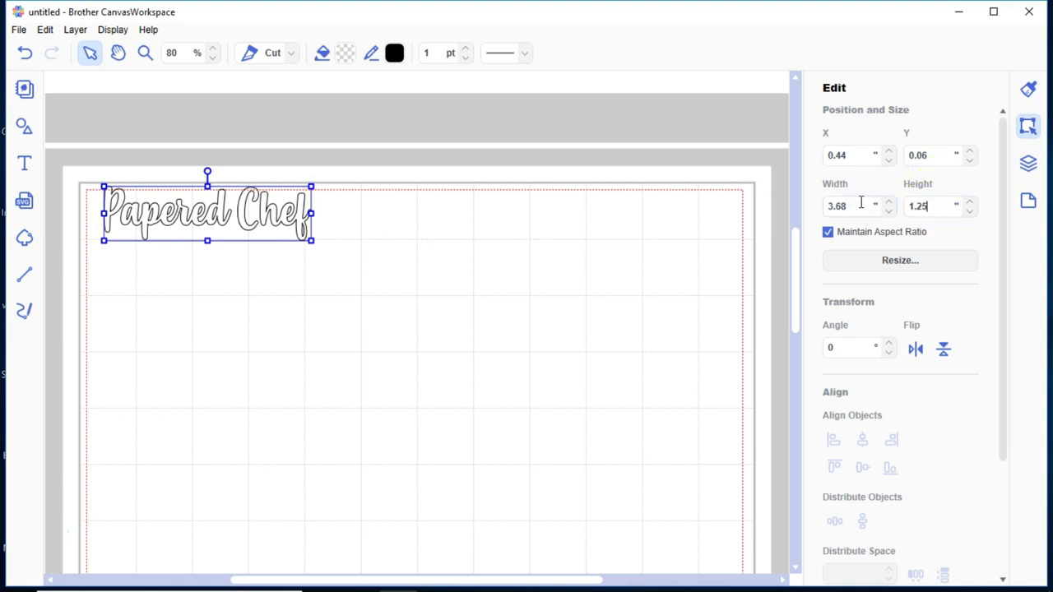
type("1.25")
key("Return")
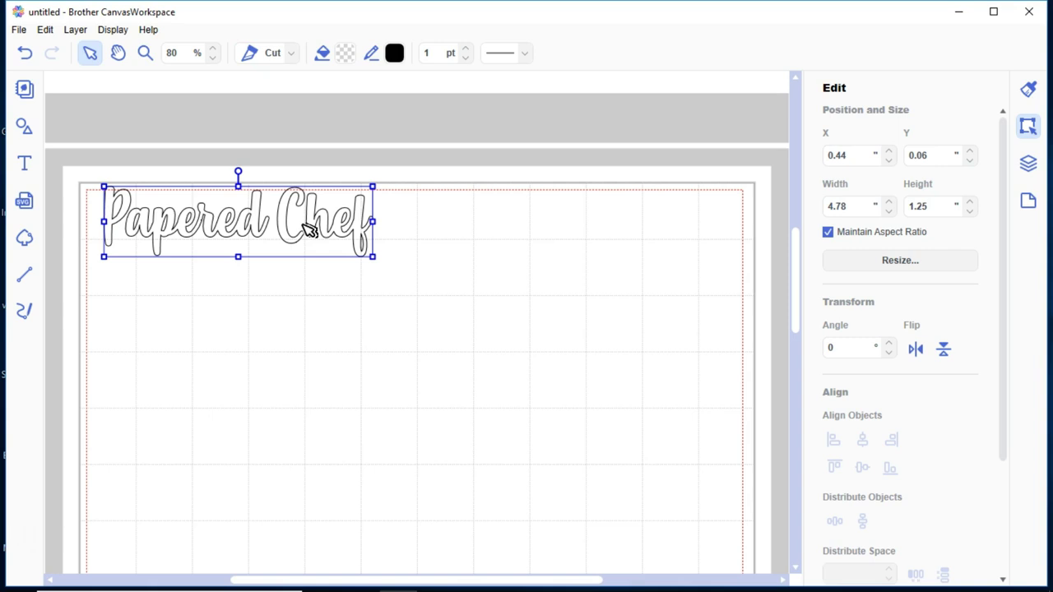
left_click_drag(284, 217, 280, 240)
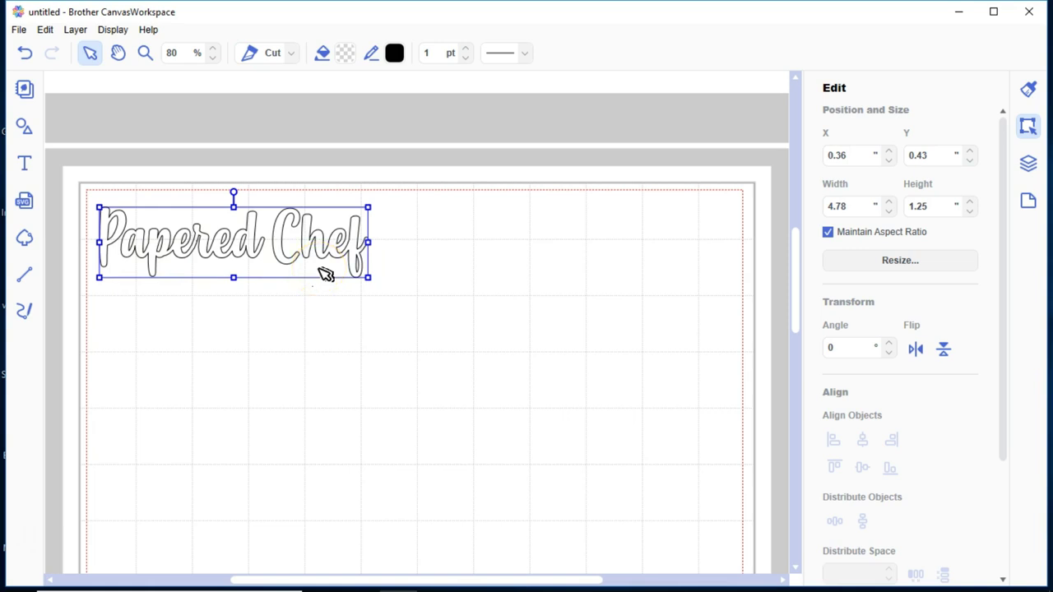
Step: Save the project as PaperedChef in the VinylProjects folder as a CWPRJ file
left_click(18, 30)
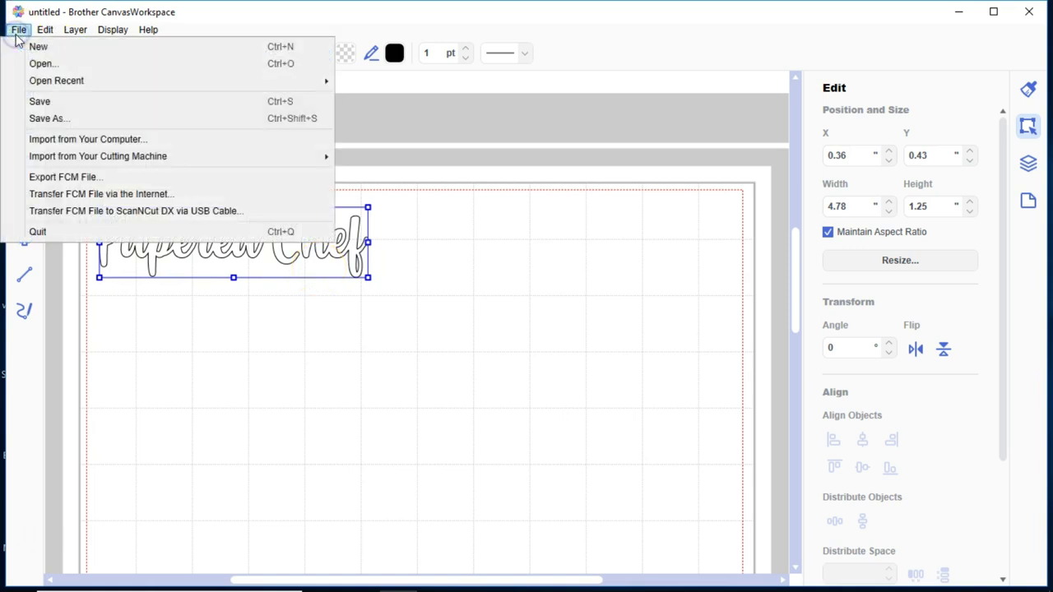
left_click(47, 117)
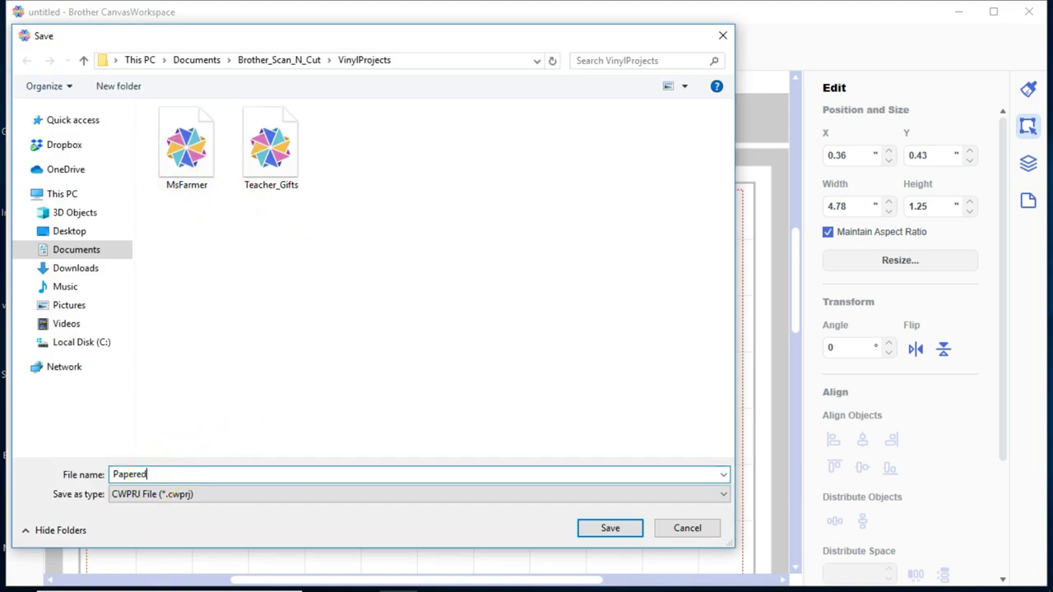
left_click(606, 531)
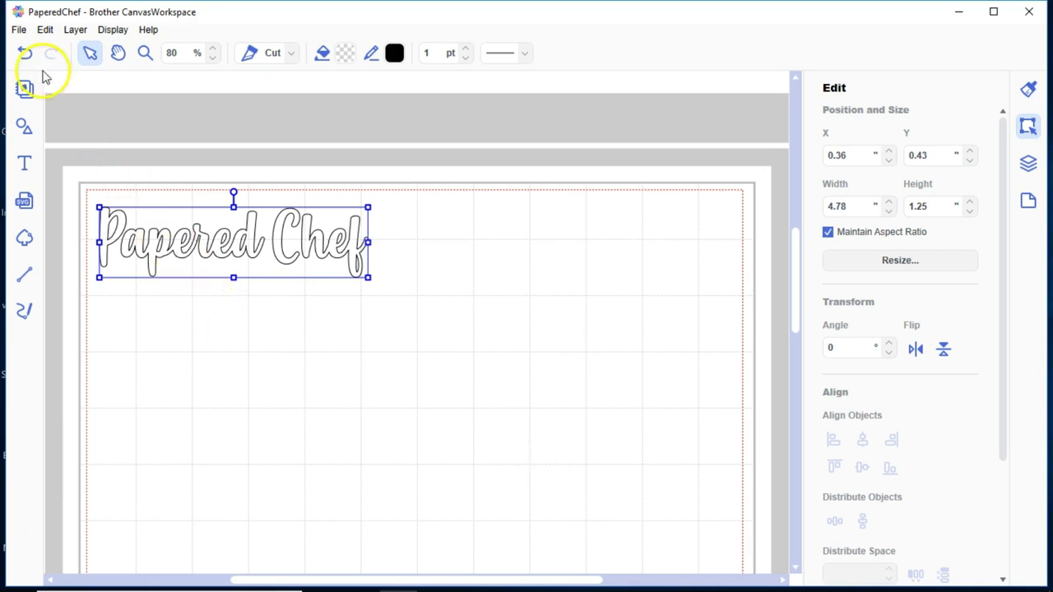
Step: Transfer the design as an FCM file to the registered cutting machine via the Internet and dismiss the notice
left_click(20, 31)
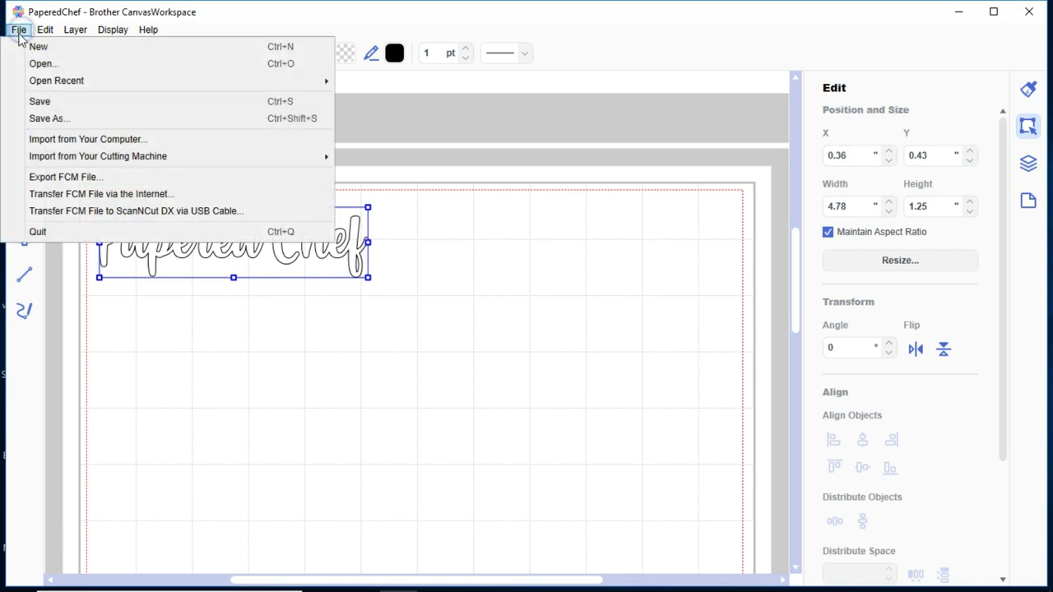
left_click(115, 196)
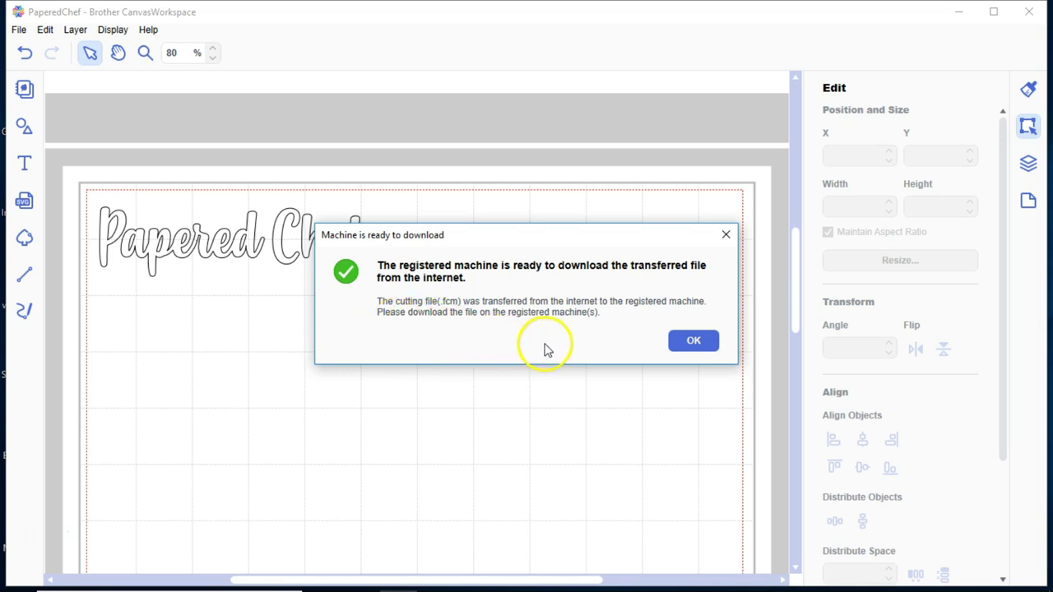
left_click(694, 344)
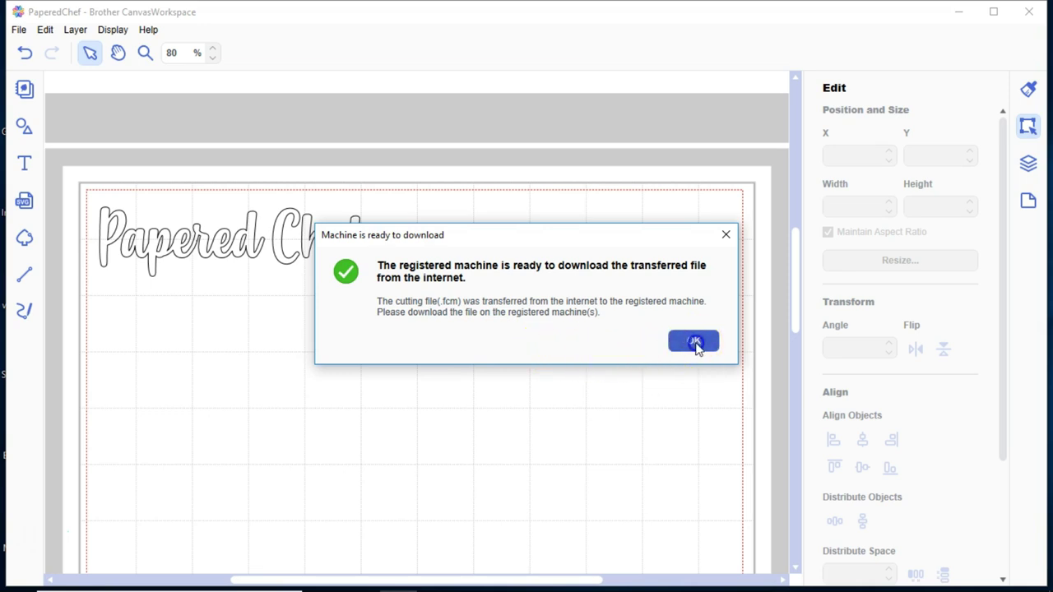